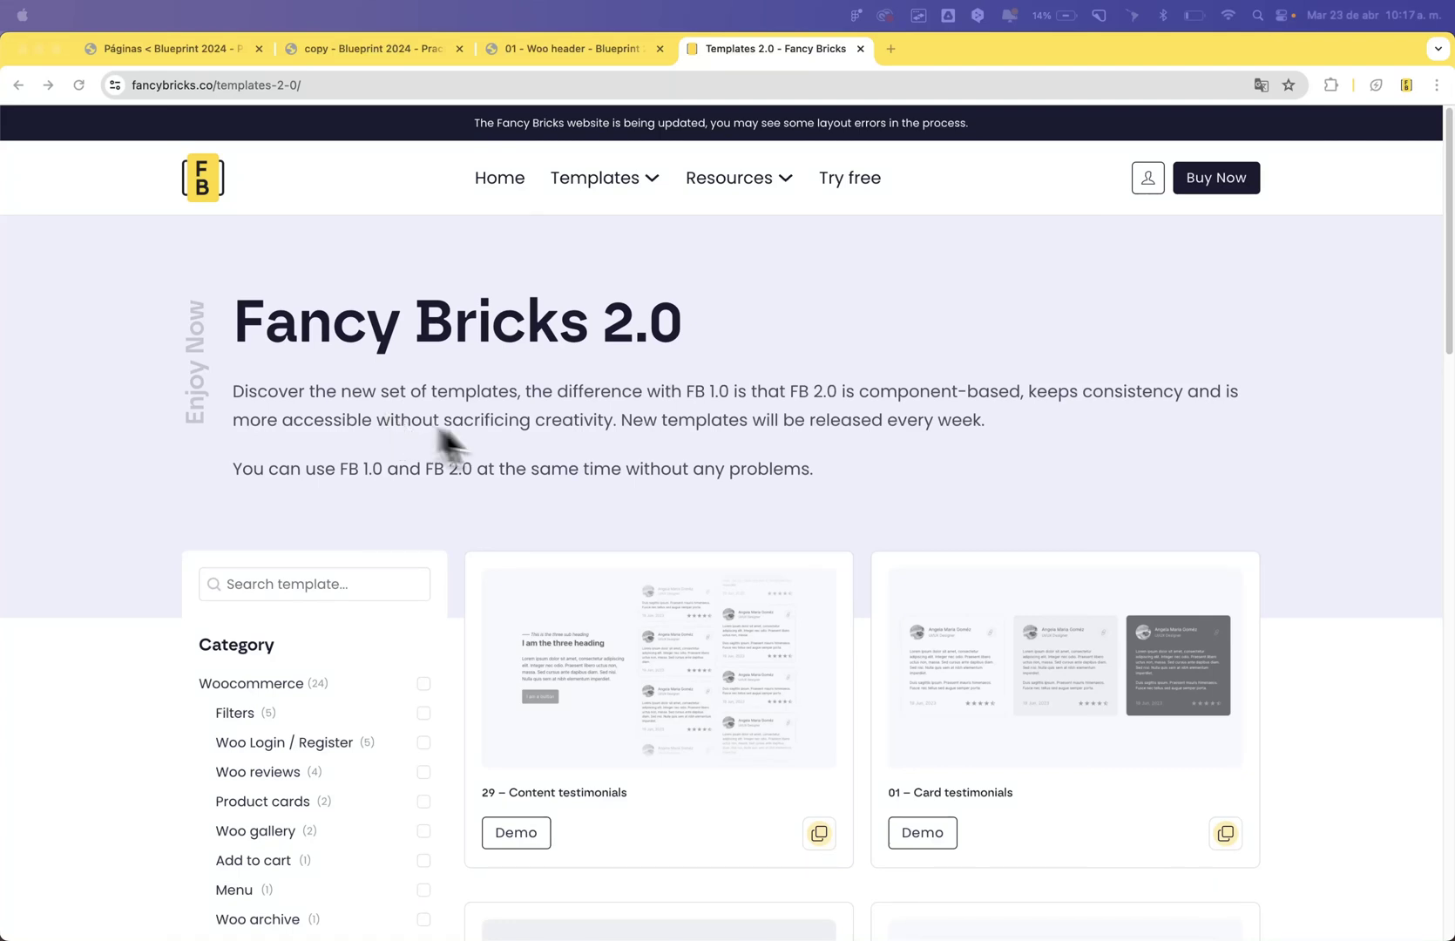
# - Copy the Native Light version of the 29 – Content testimonials template, then go to the builder tab
pyautogui.scroll(-3, 523, 483)
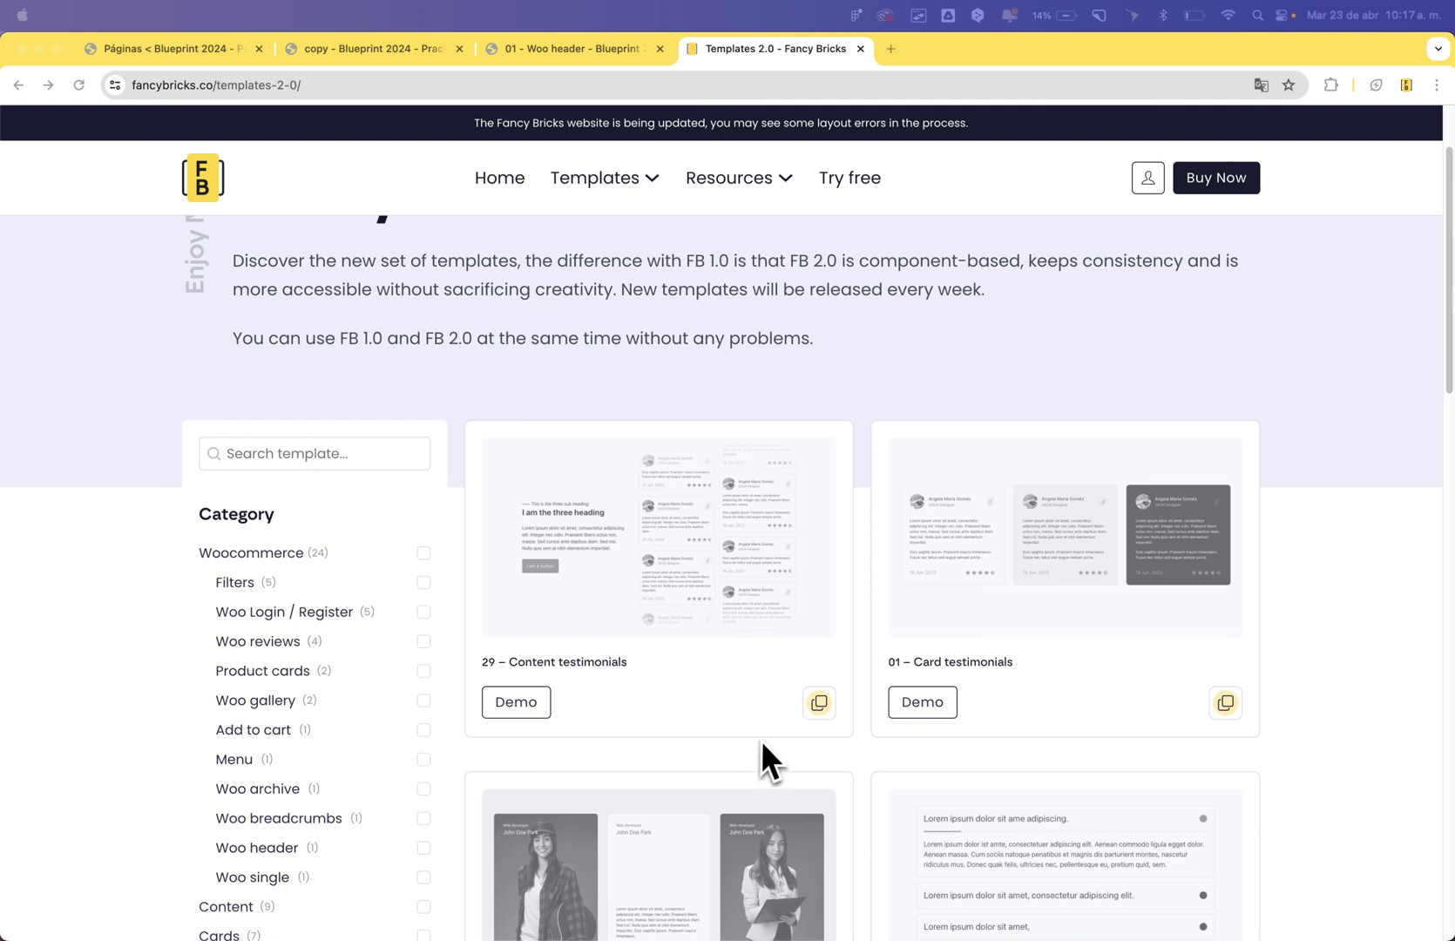
pyautogui.scroll(-1, 832, 698)
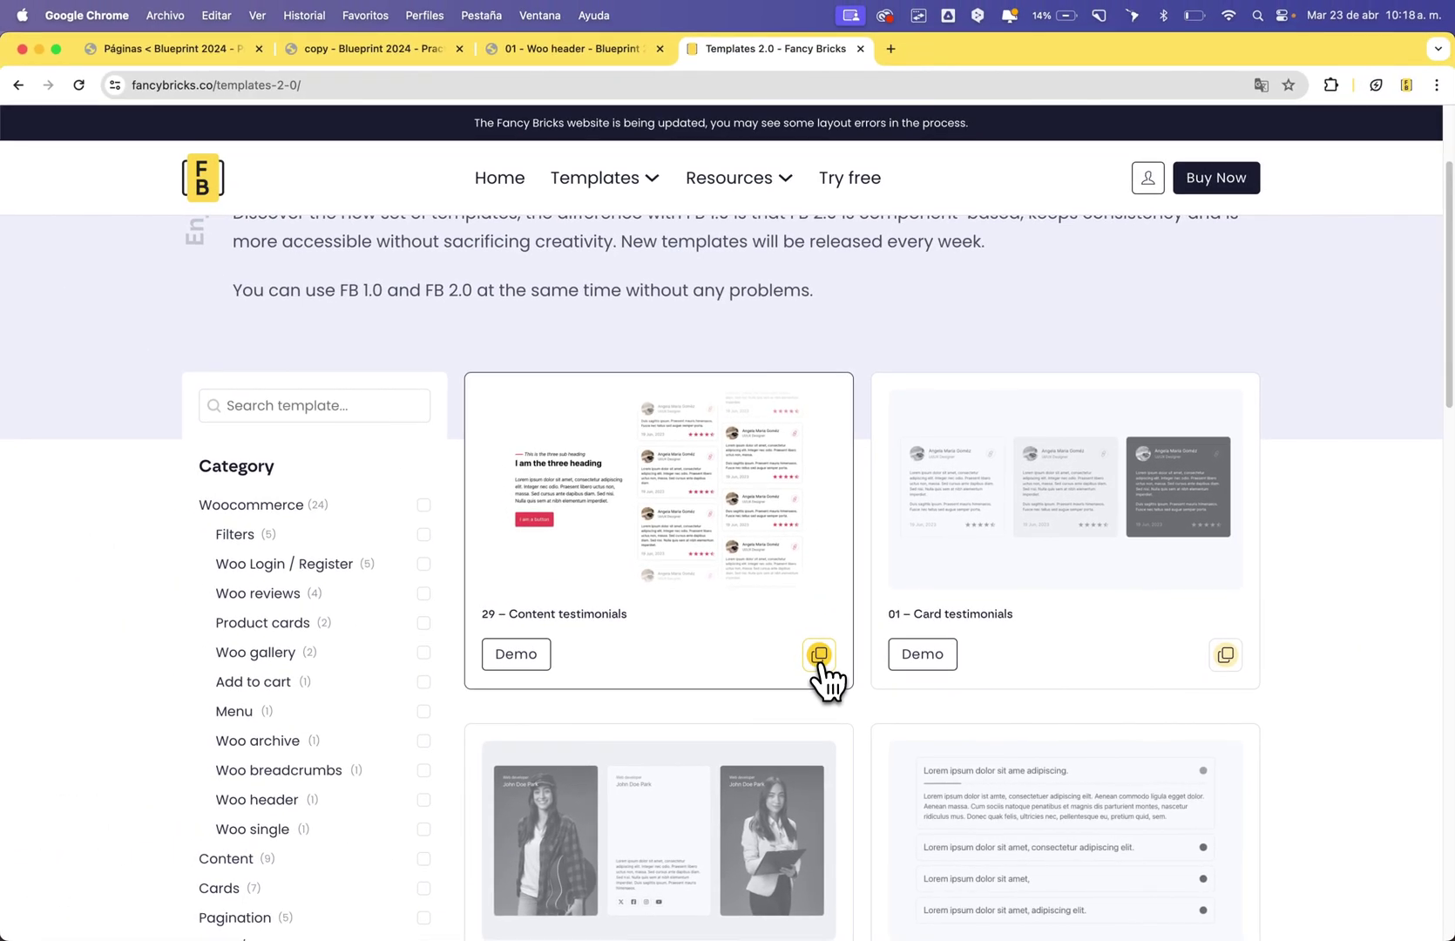
pyautogui.click(732, 537)
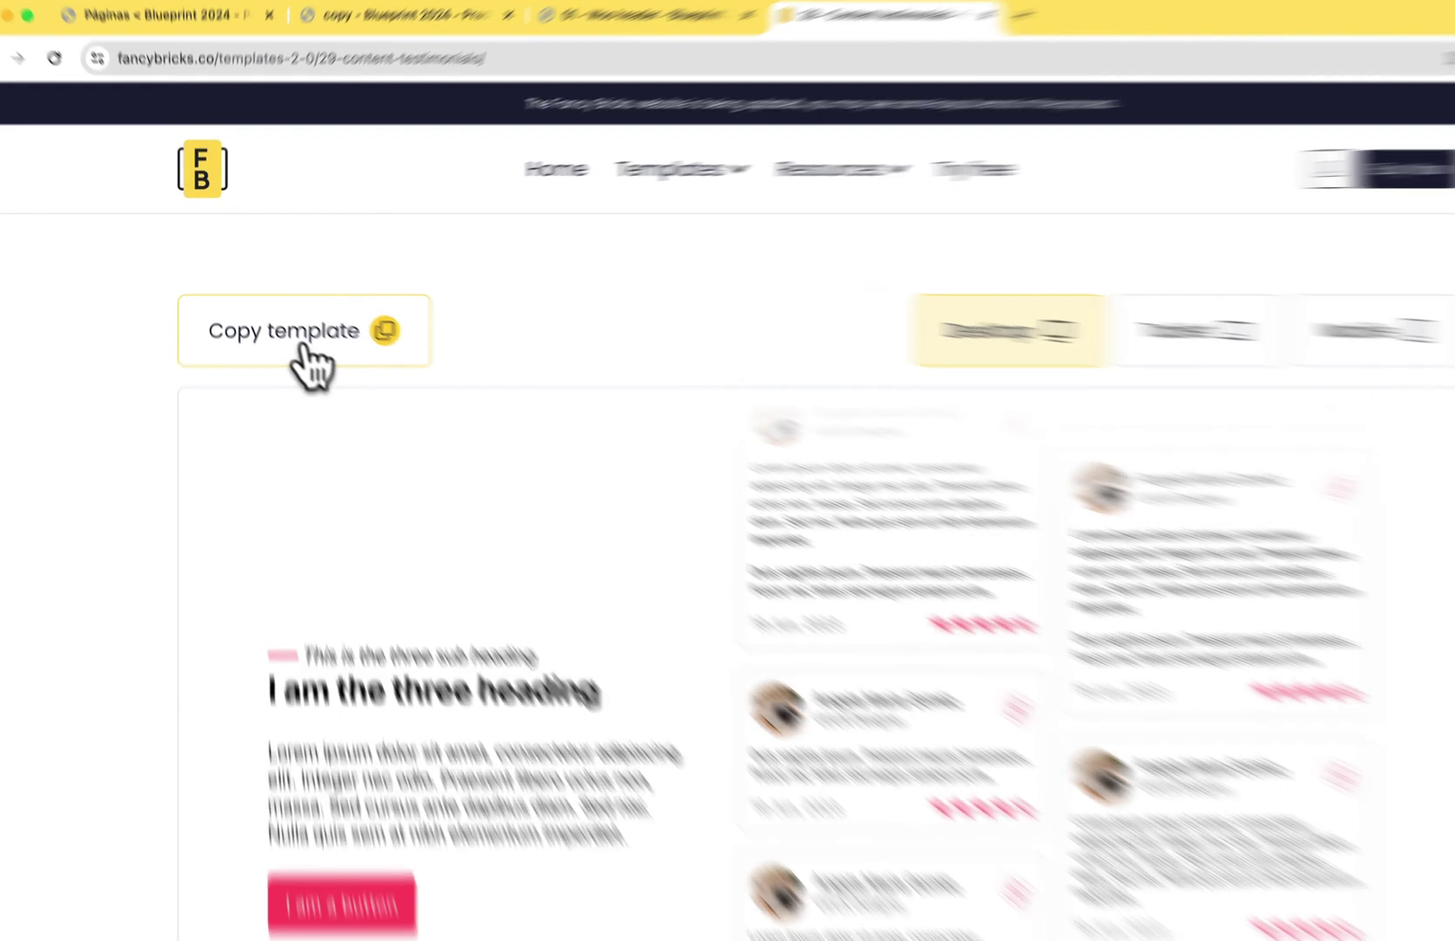
pyautogui.click(313, 322)
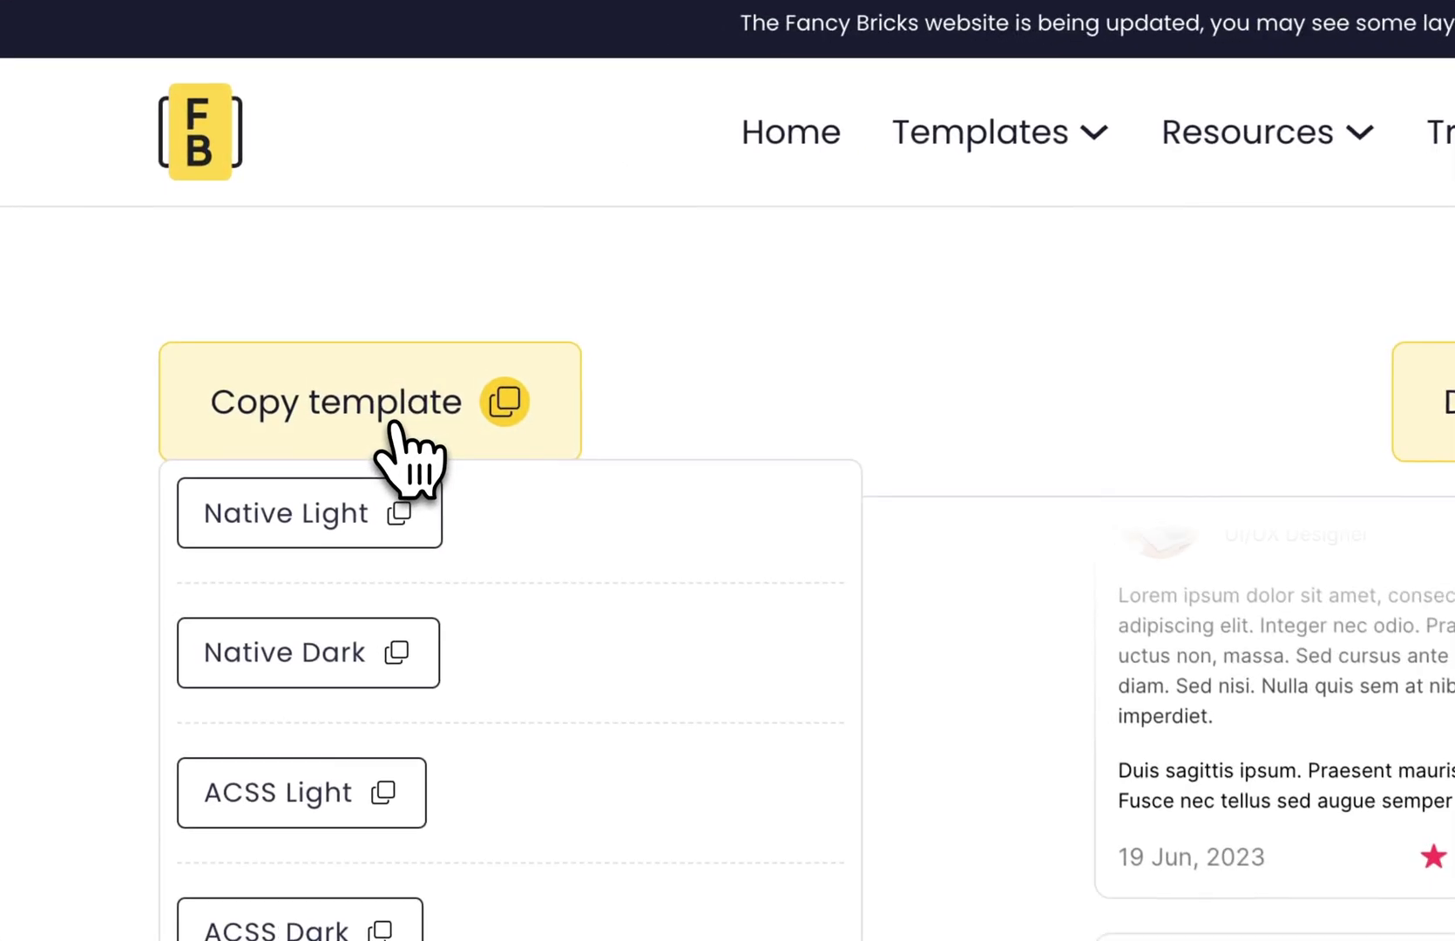
pyautogui.click(383, 529)
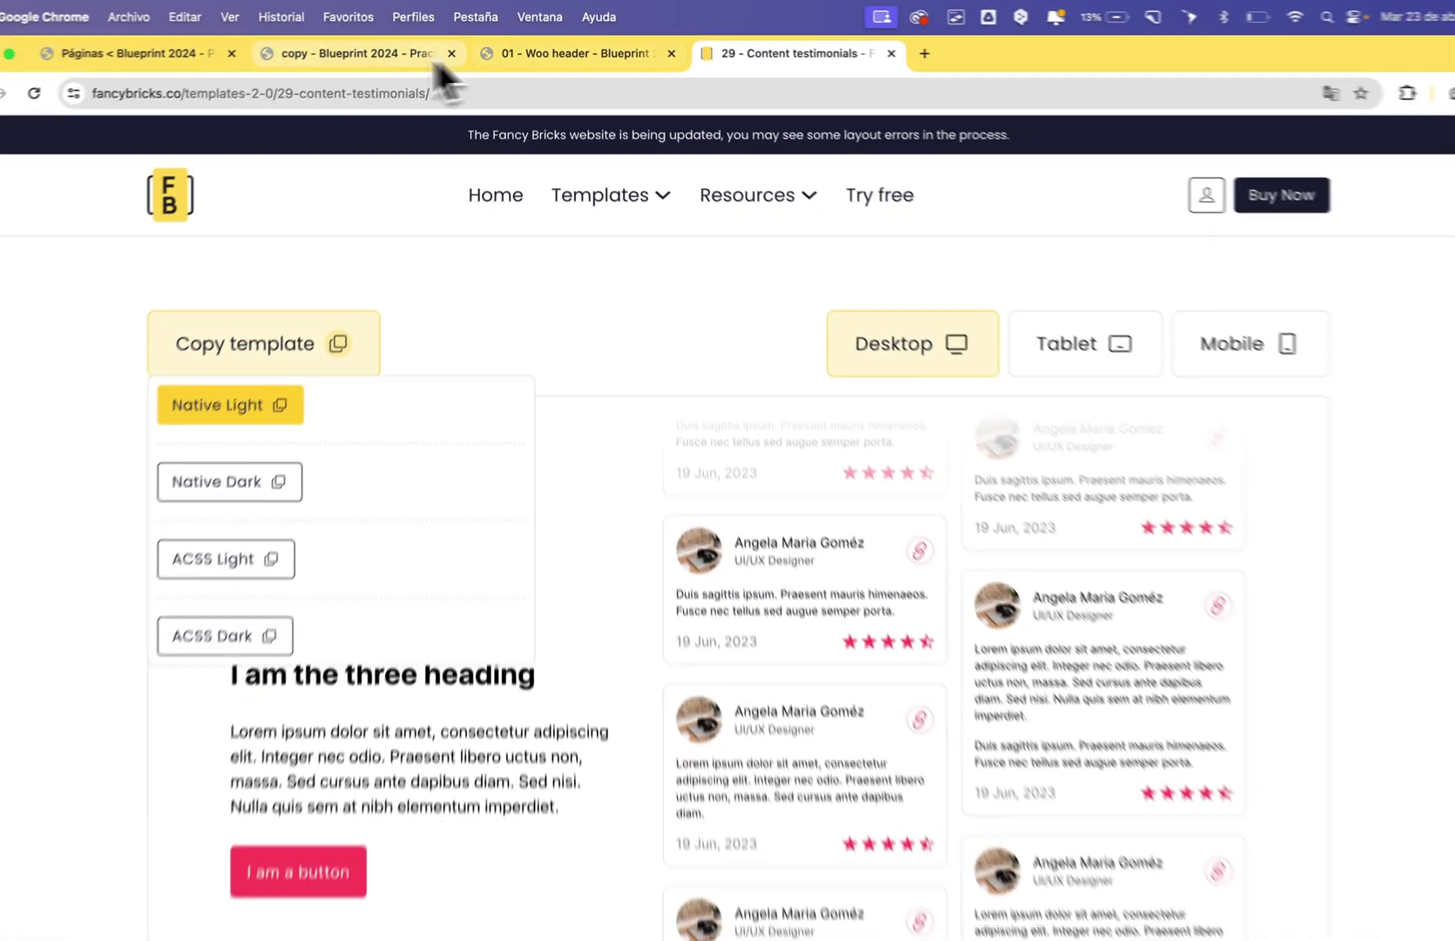
pyautogui.click(172, 100)
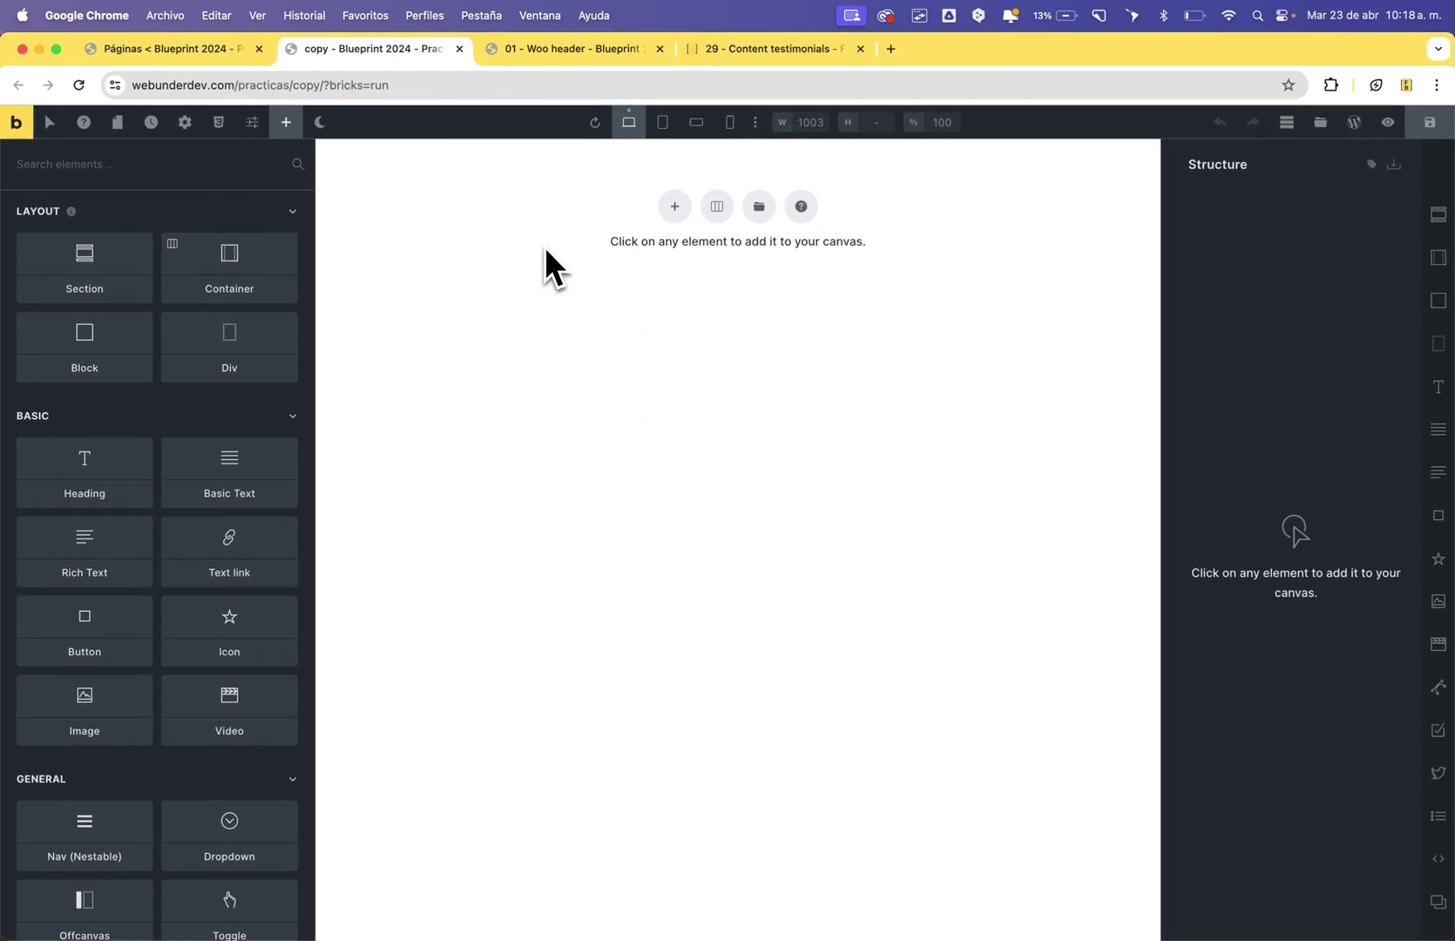
# - Paste the testimonials section onto the canvas, allow clipboard access, and save the page
pyautogui.press('super+v')
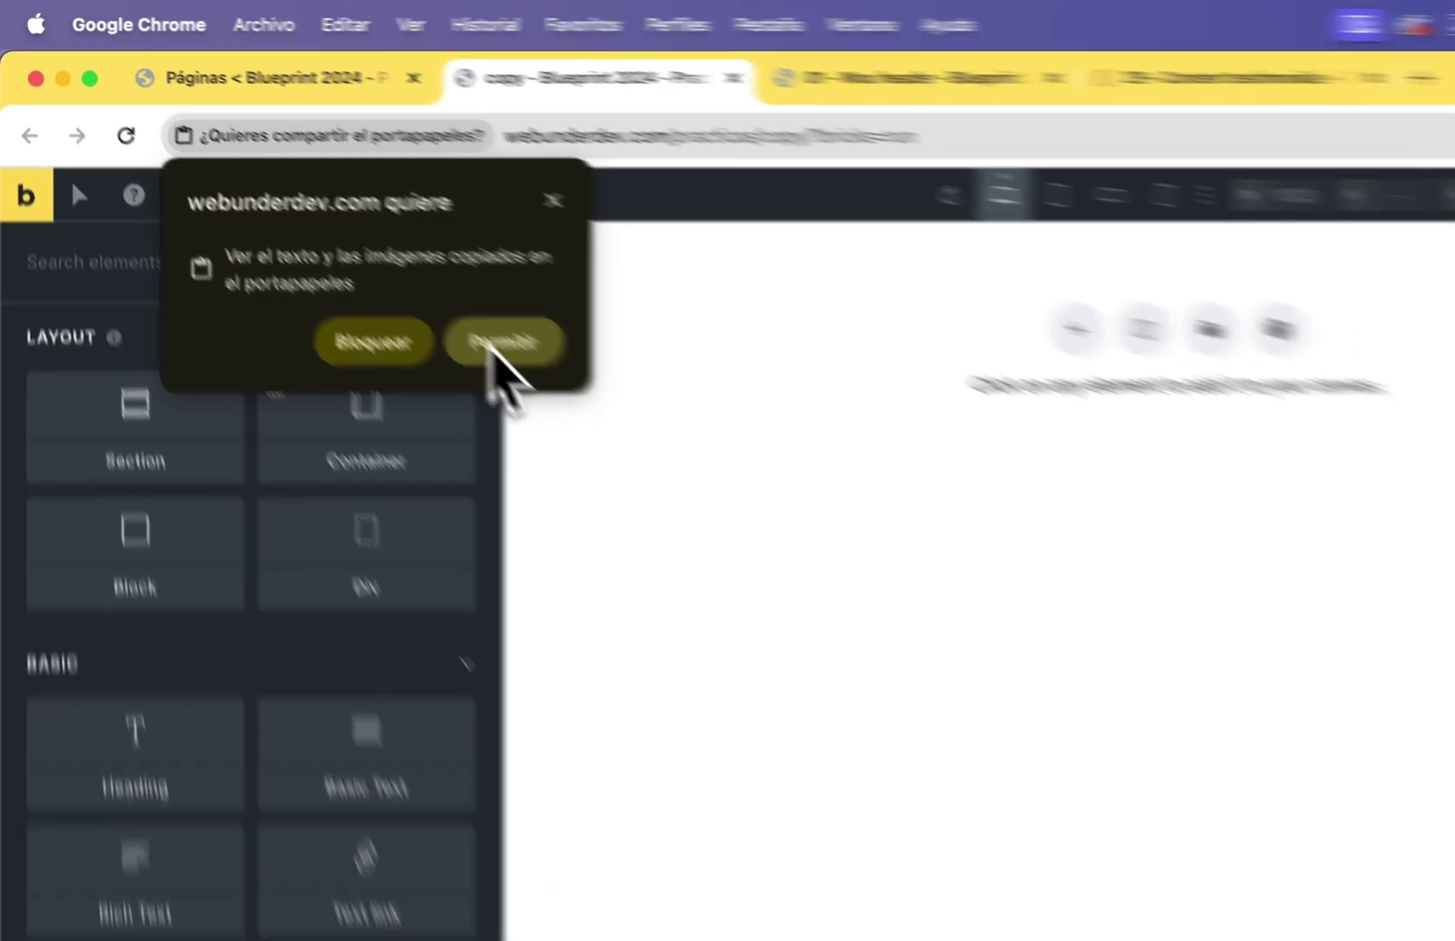
pyautogui.click(620, 431)
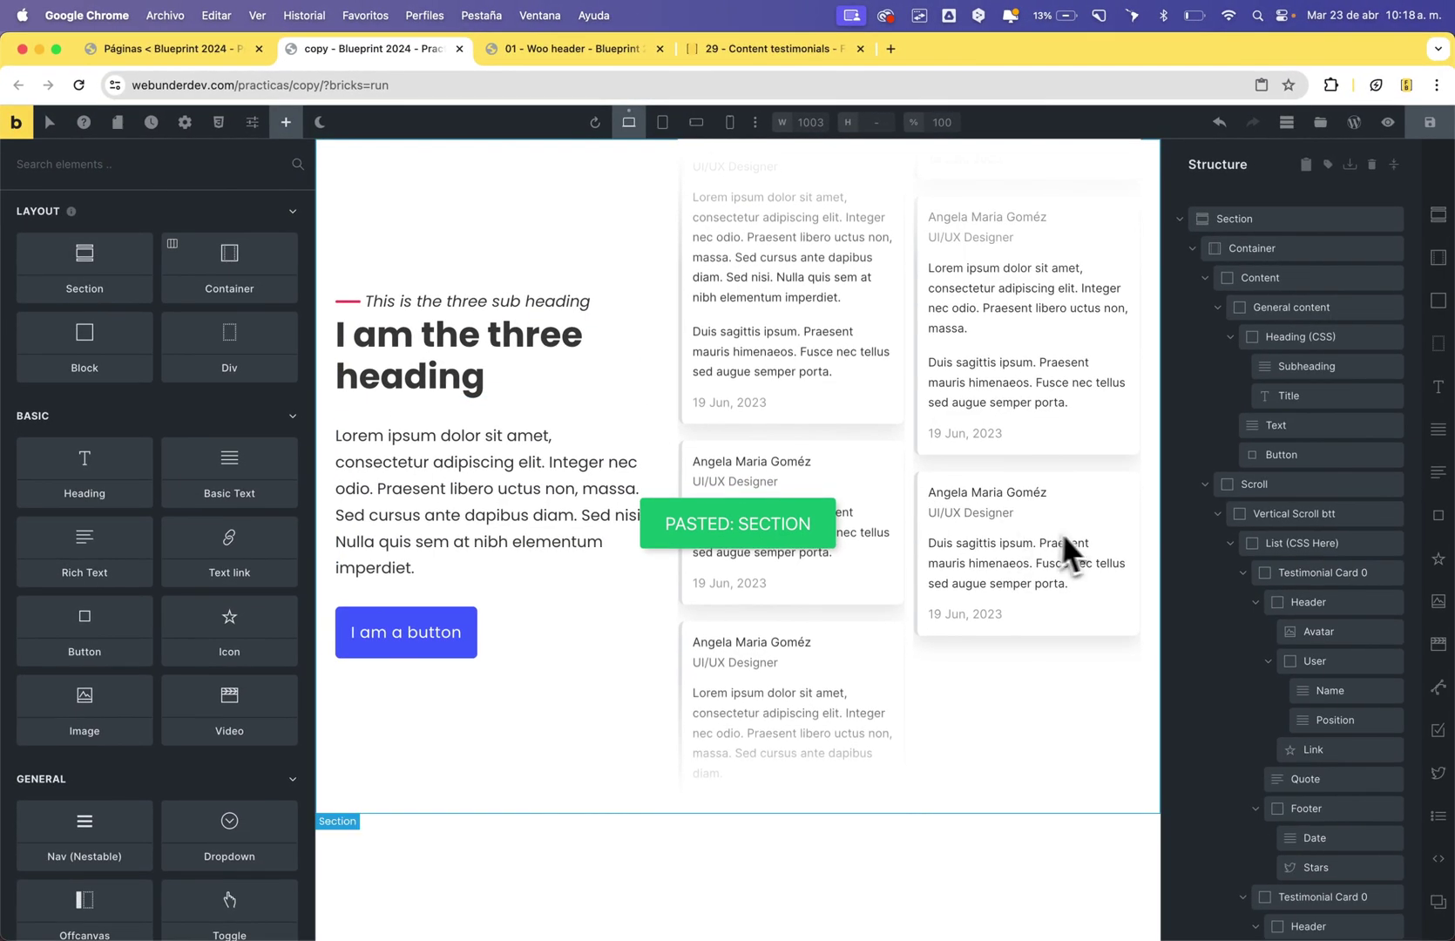
pyautogui.click(1430, 130)
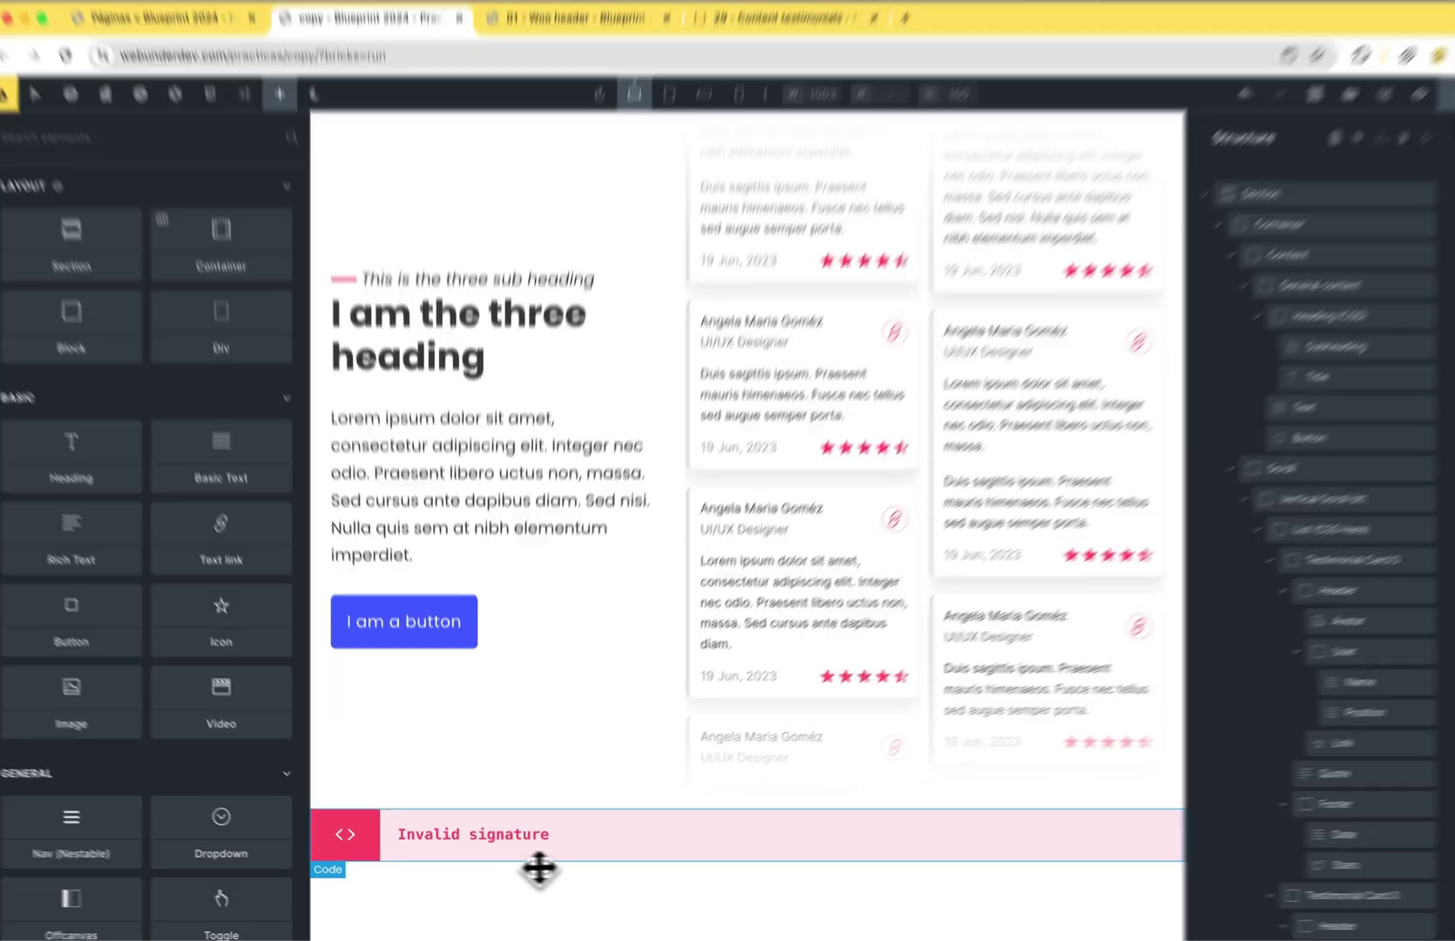
# - Sign the testimonials Code element's code and save the page
pyautogui.click(487, 853)
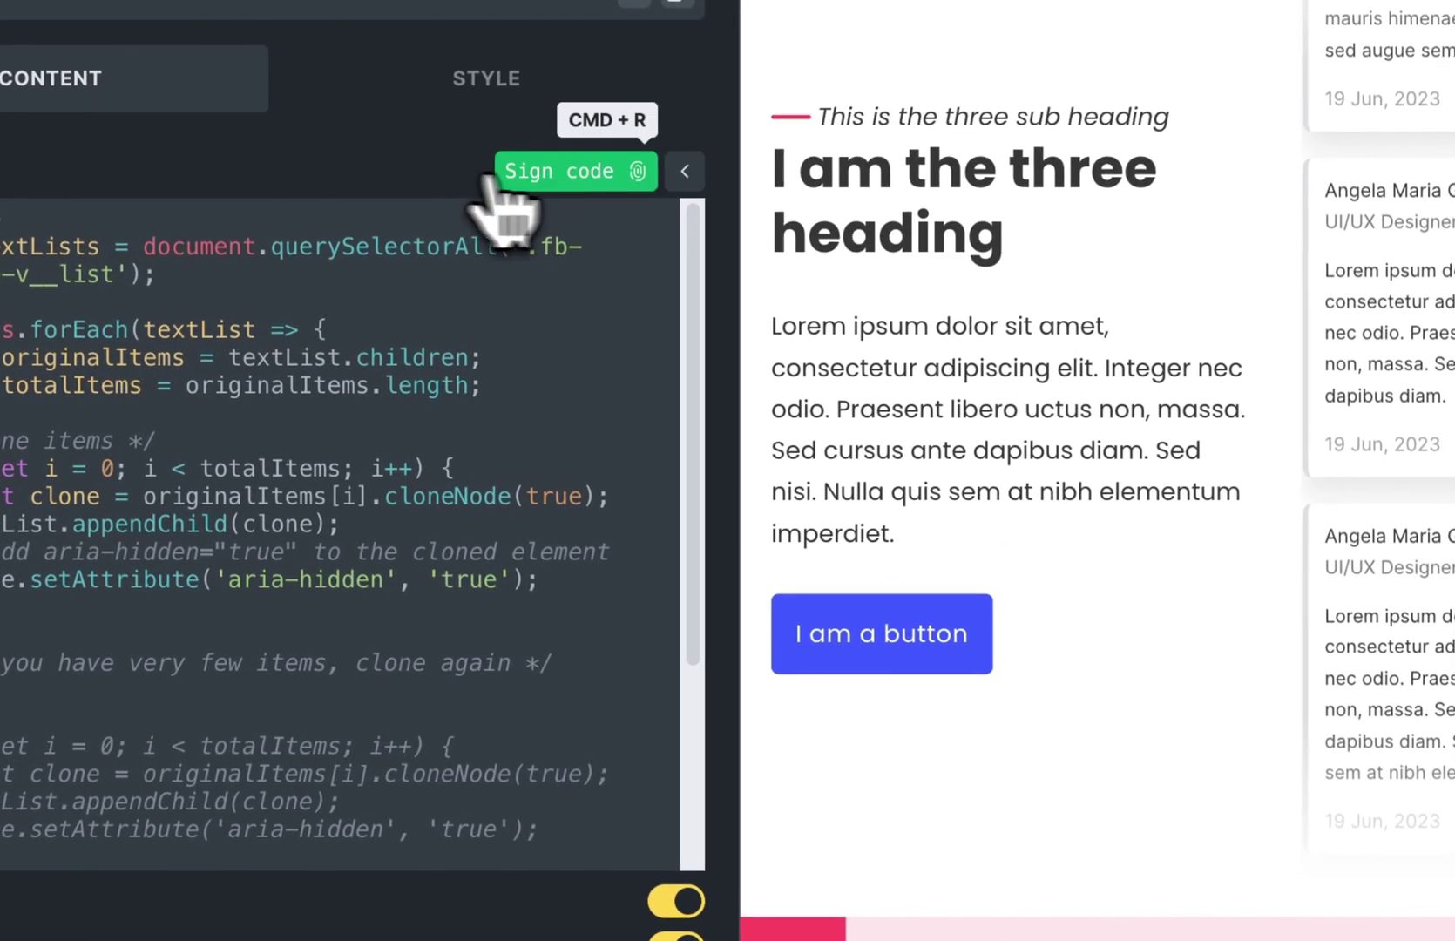
pyautogui.click(505, 225)
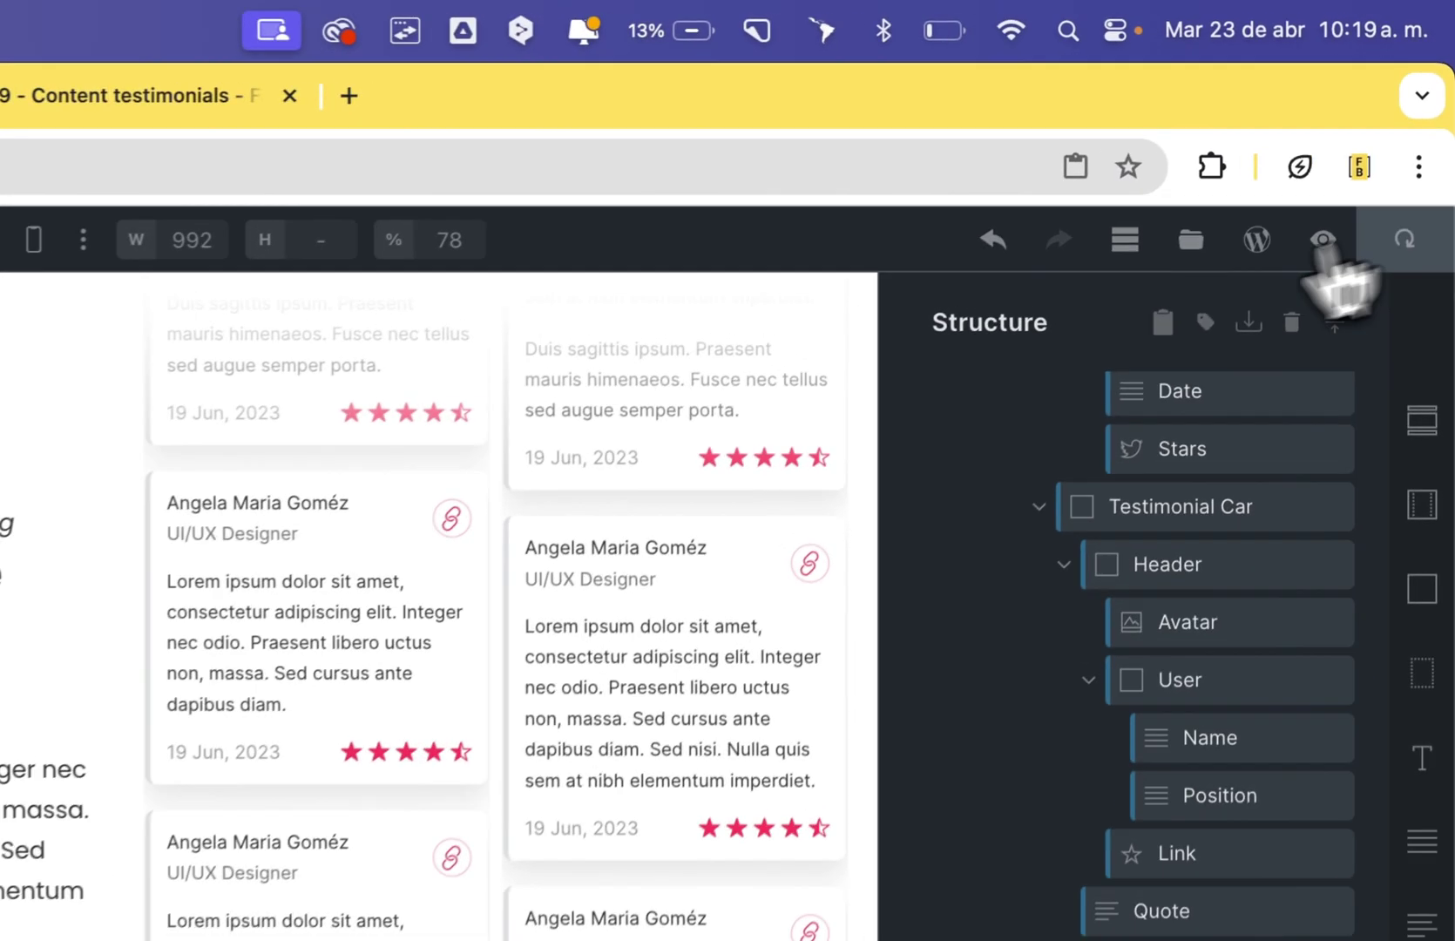
pyautogui.click(1404, 240)
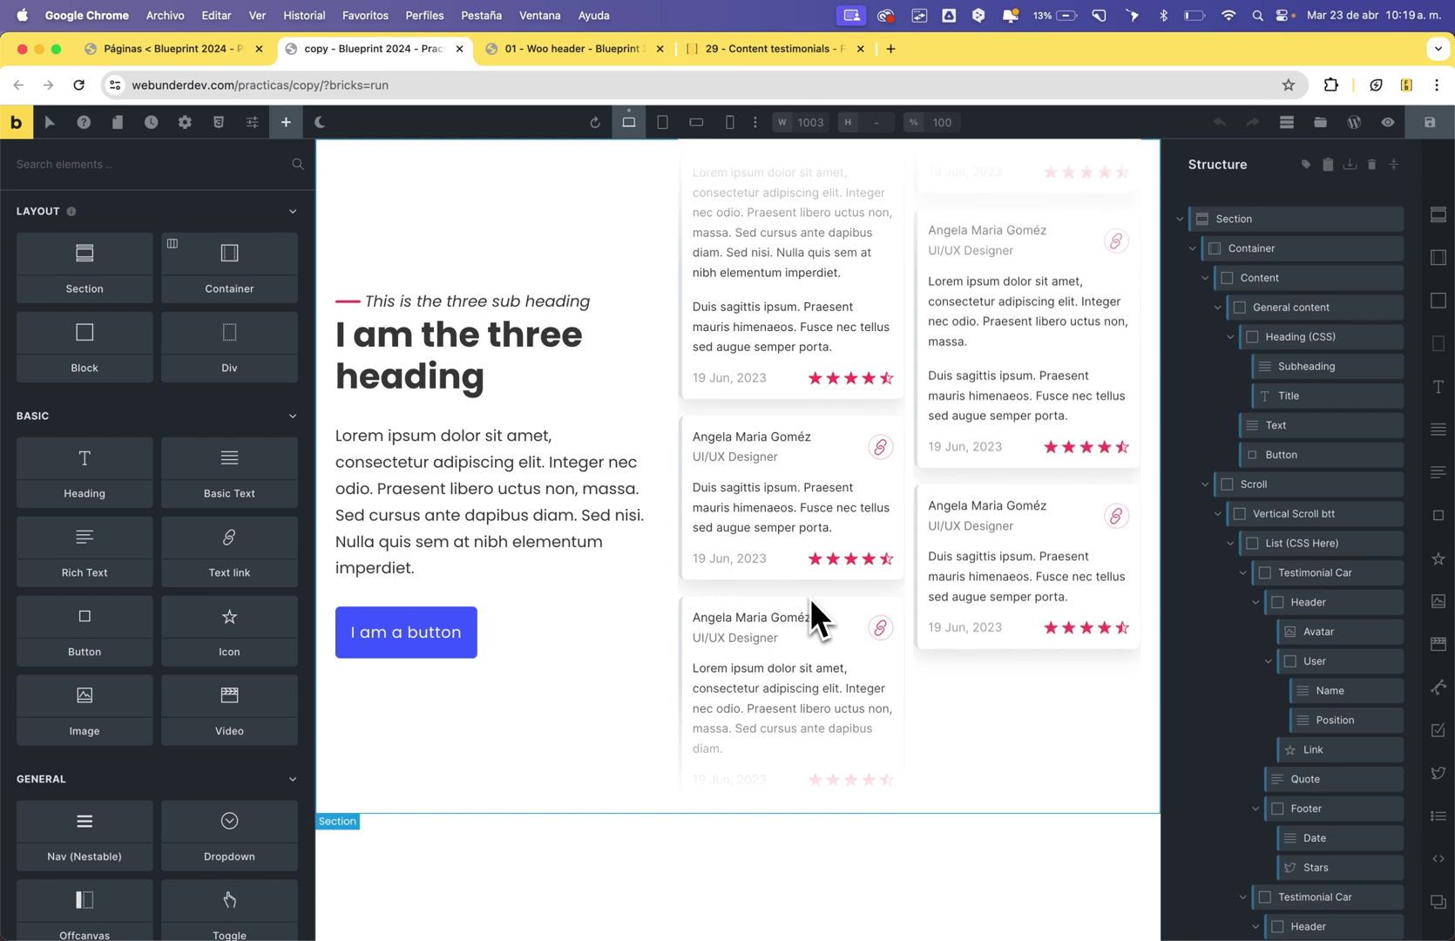
# - Return to the Fancy Bricks site and open the Fancy Bricks 2.0 template list
pyautogui.click(549, 49)
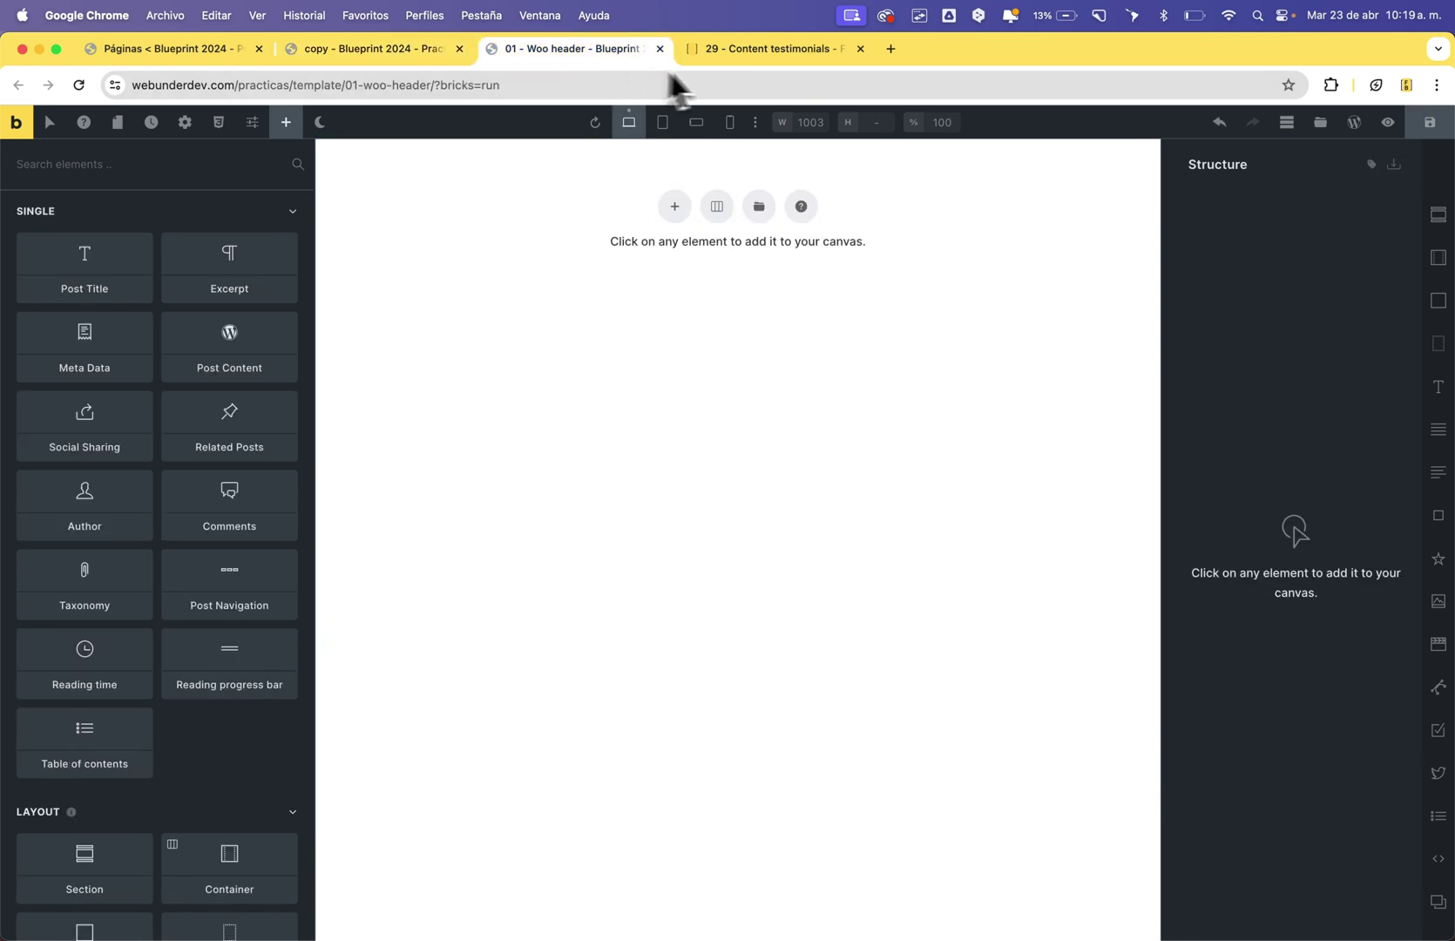
pyautogui.click(757, 49)
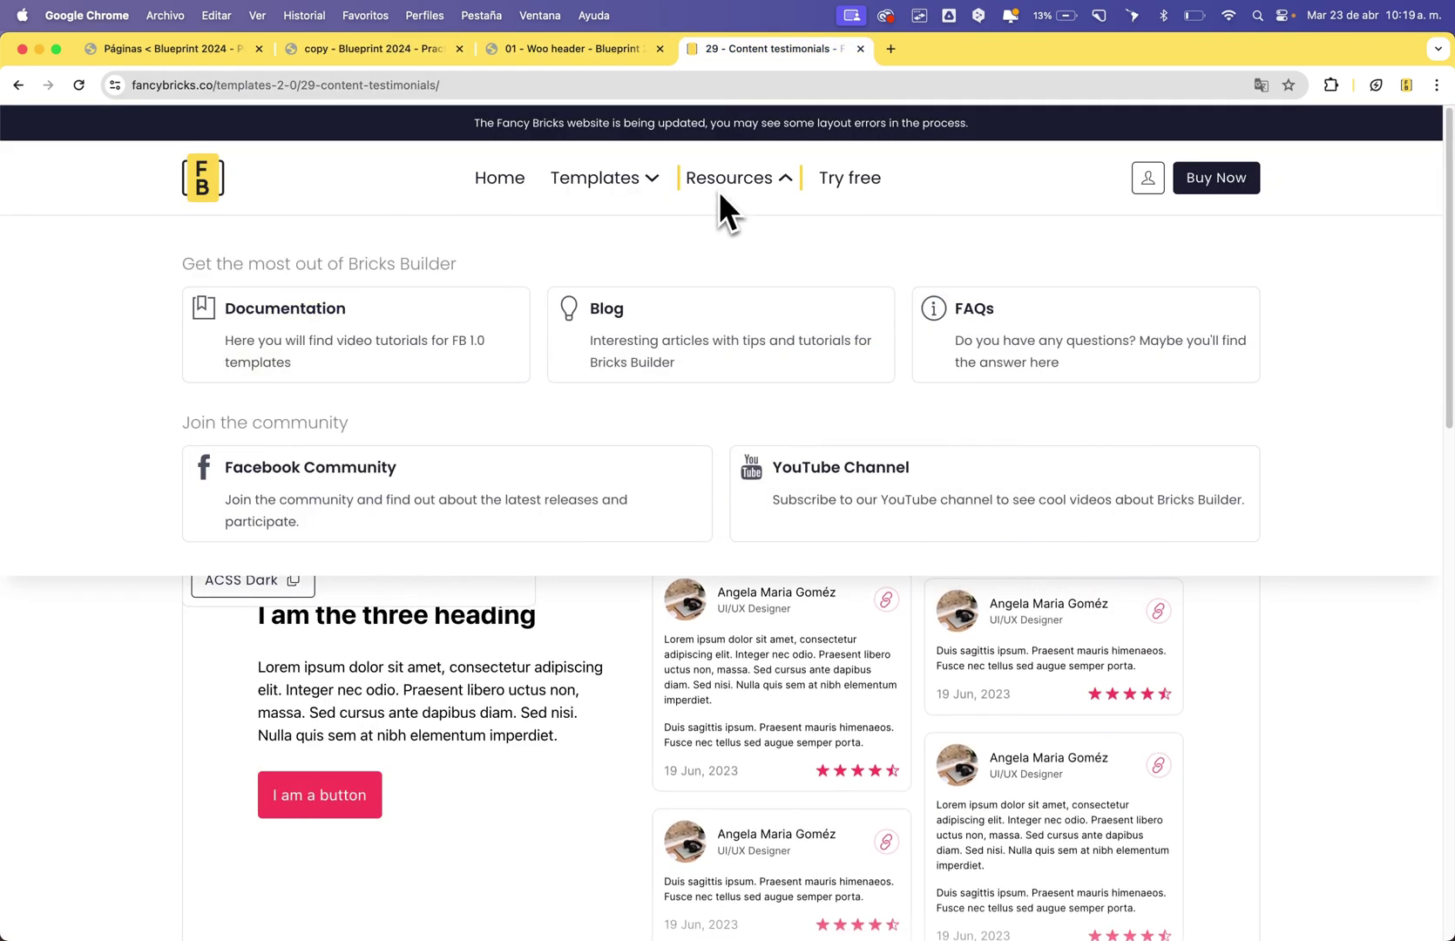
pyautogui.moveTo(667, 200)
pyautogui.click(735, 338)
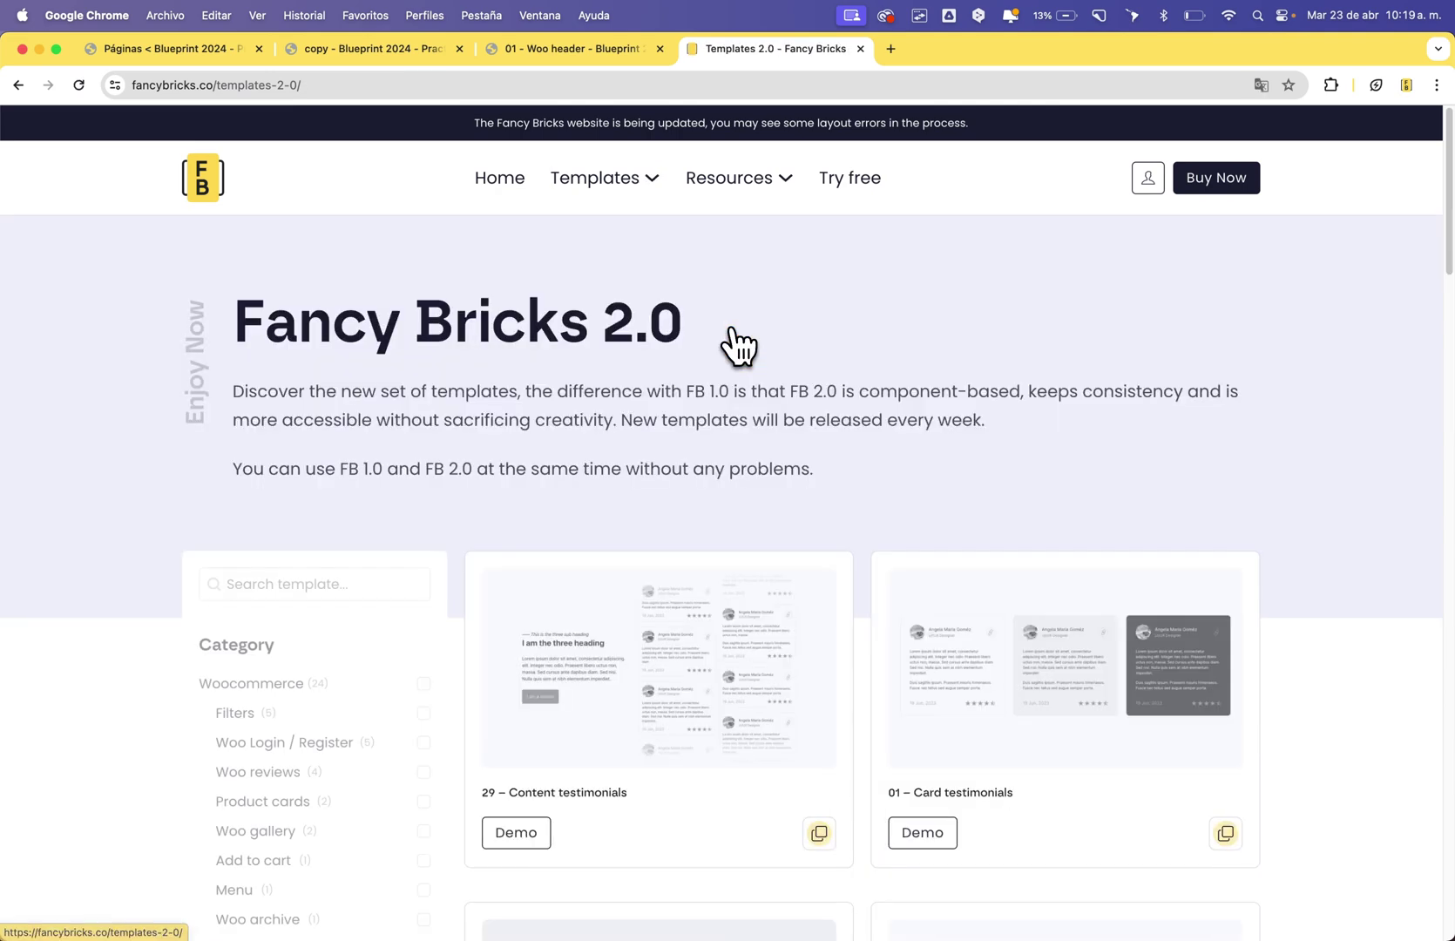
# - Copy the Native Light white version of the 04 – Cards template
pyautogui.scroll(-10, 436, 444)
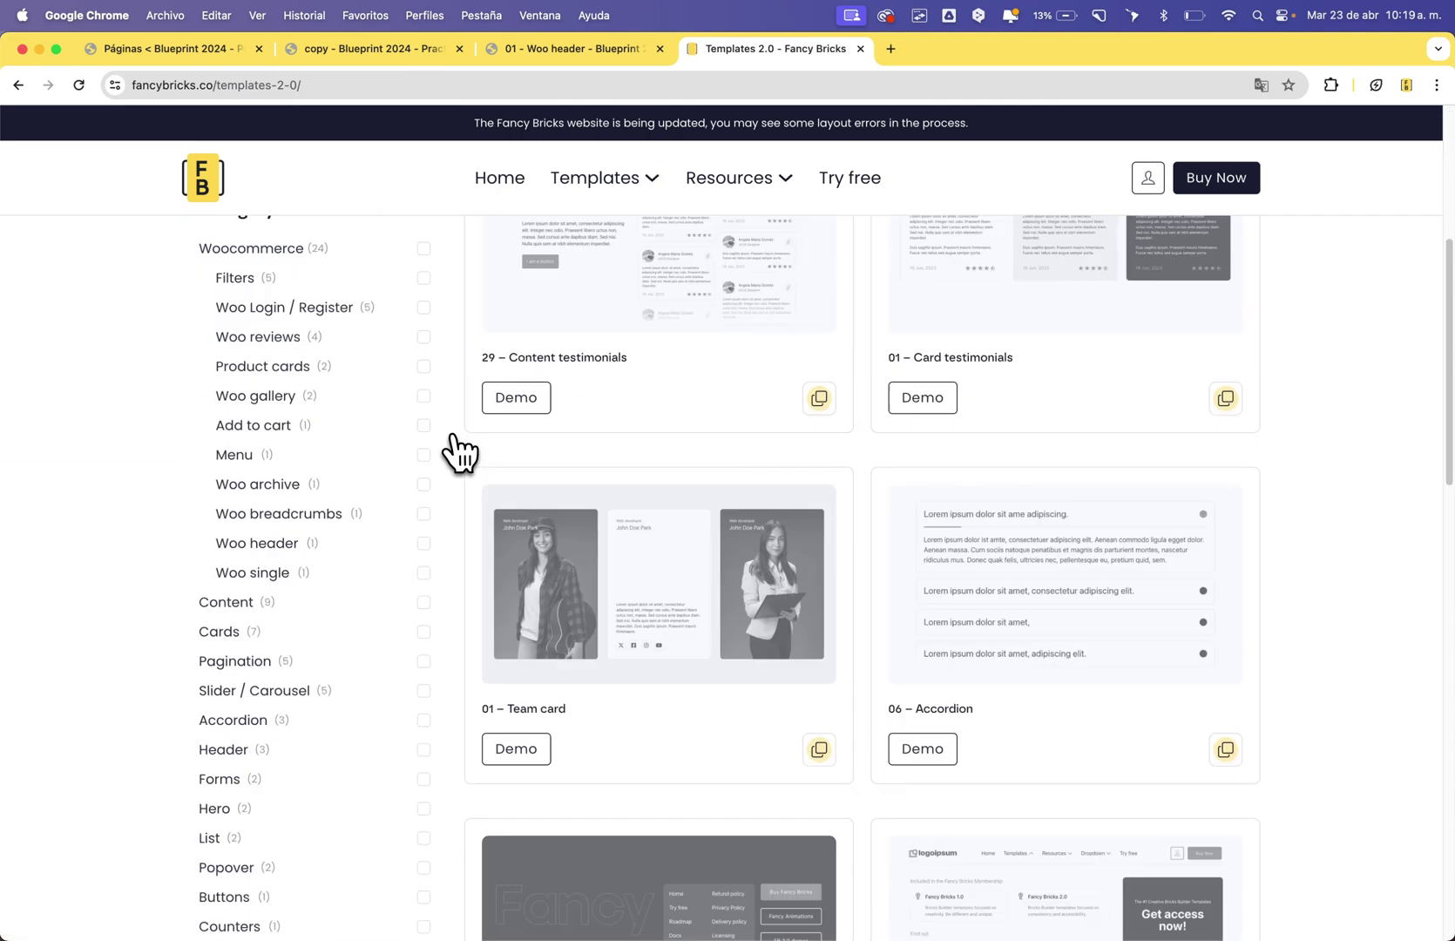
pyautogui.scroll(-4, 459, 451)
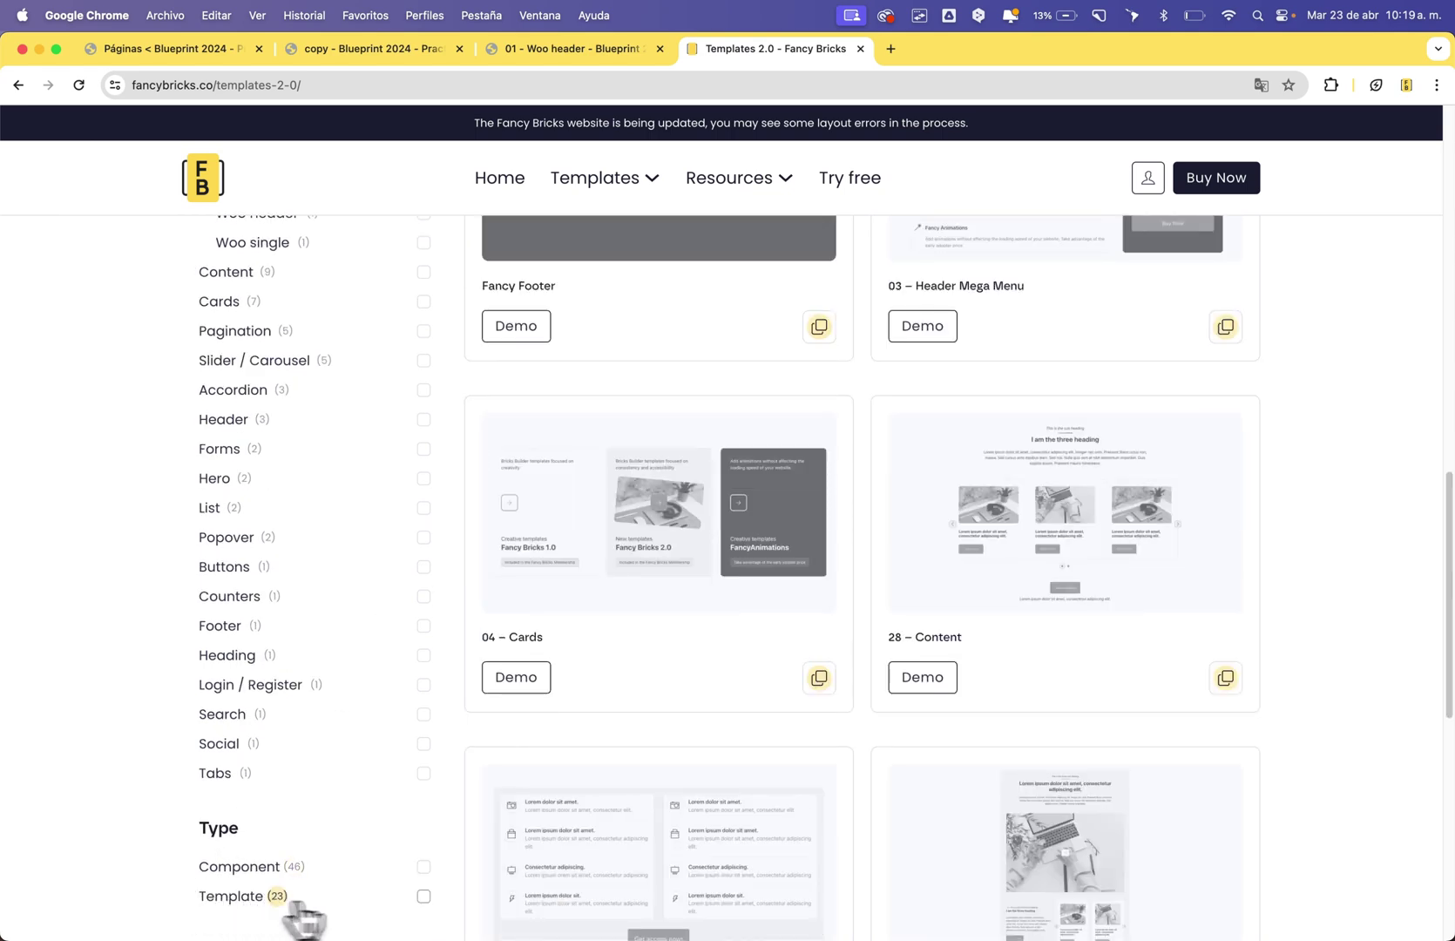
pyautogui.scroll(8, 455, 906)
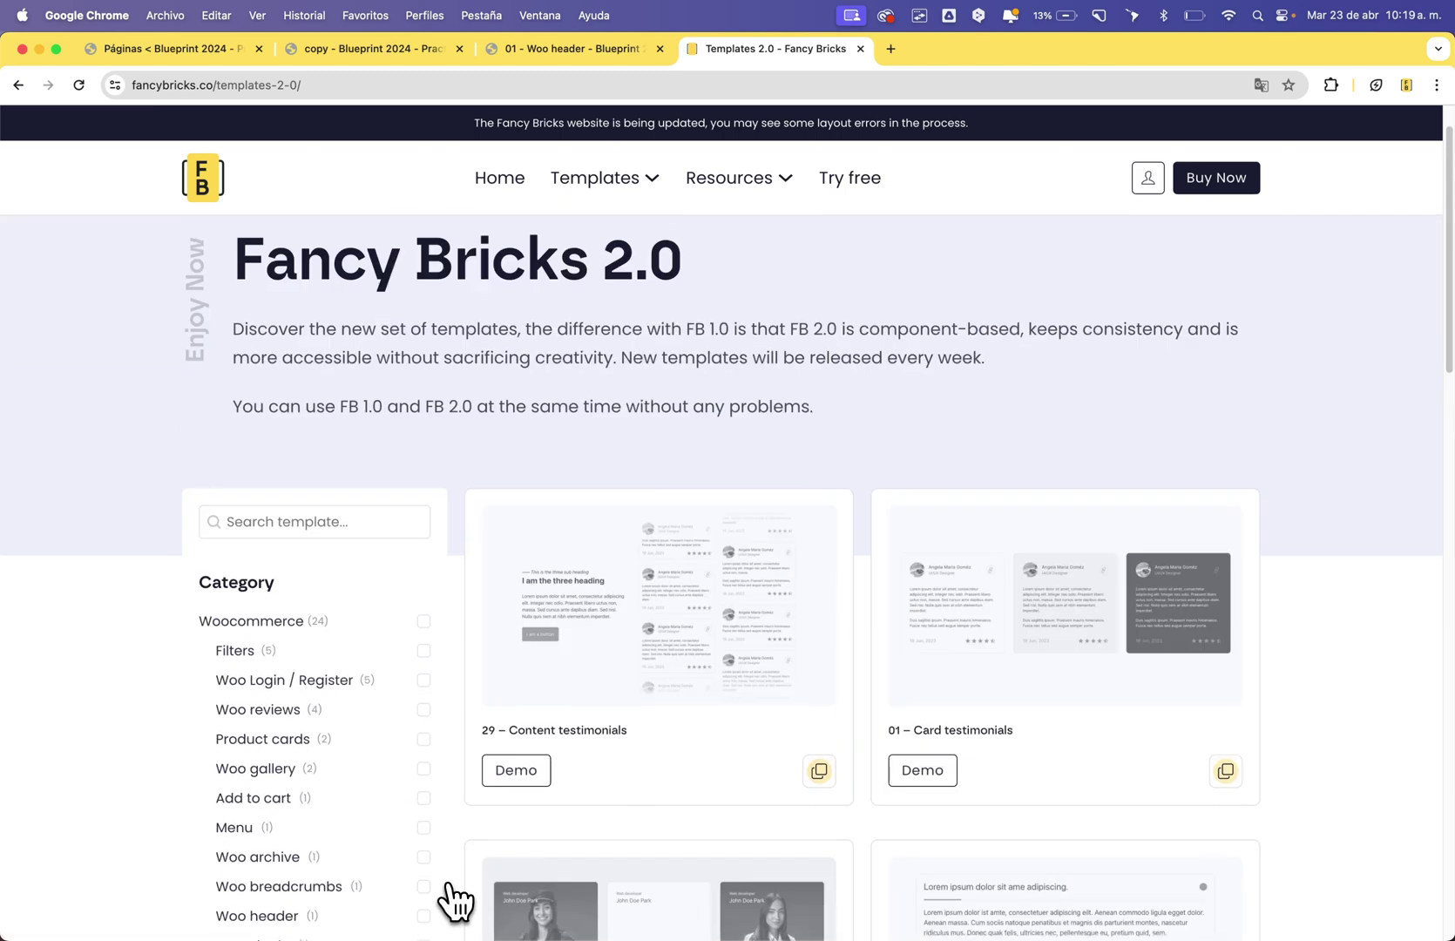
pyautogui.scroll(-2, 462, 880)
pyautogui.scroll(-1, 523, 662)
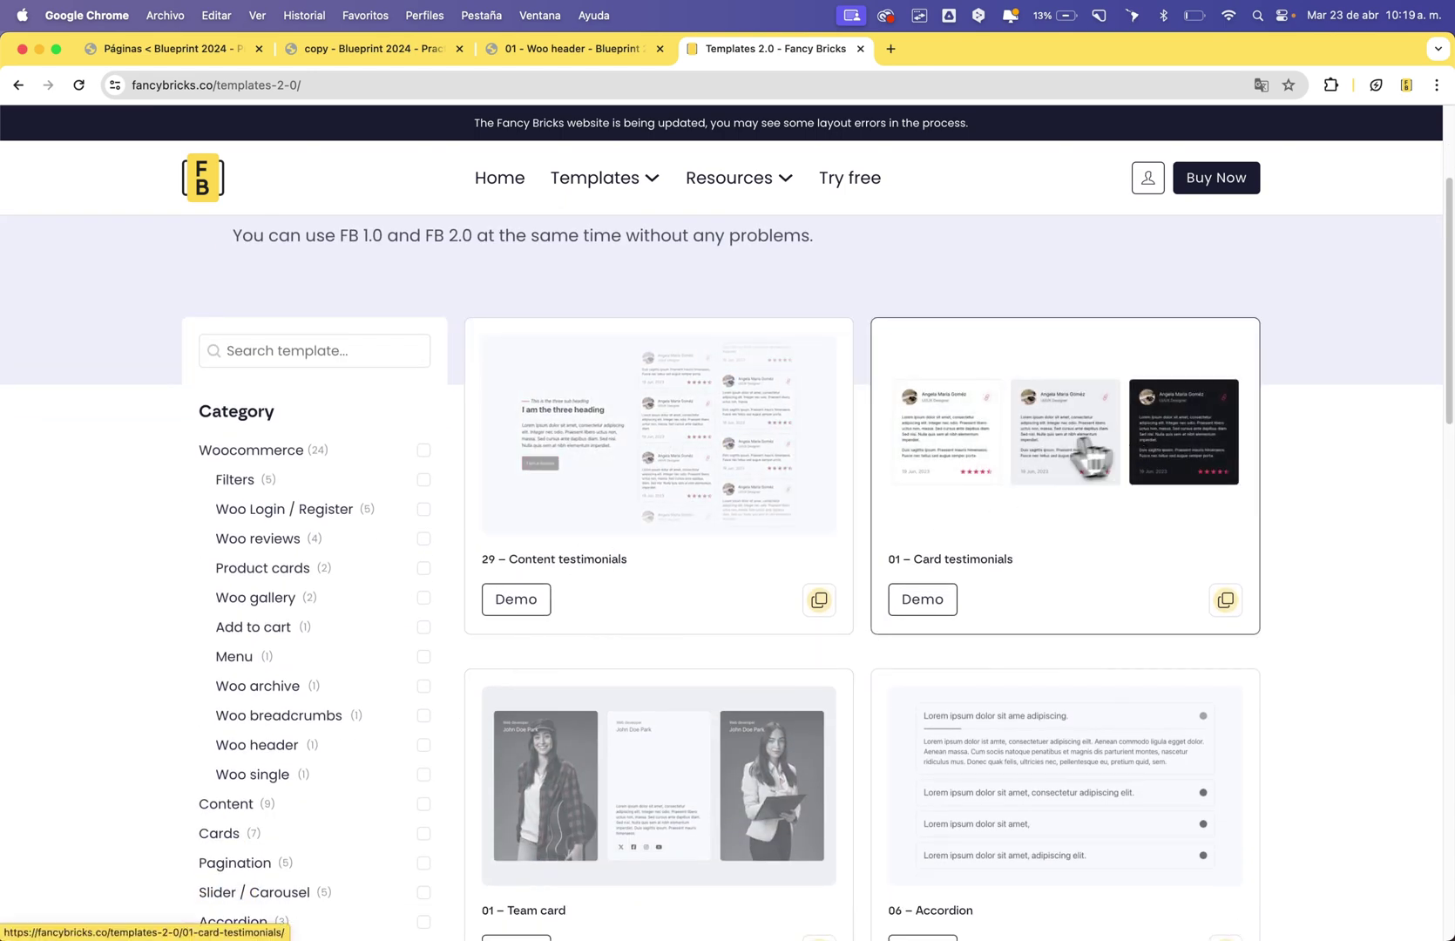
pyautogui.scroll(-6, 1046, 497)
pyautogui.scroll(-3, 733, 551)
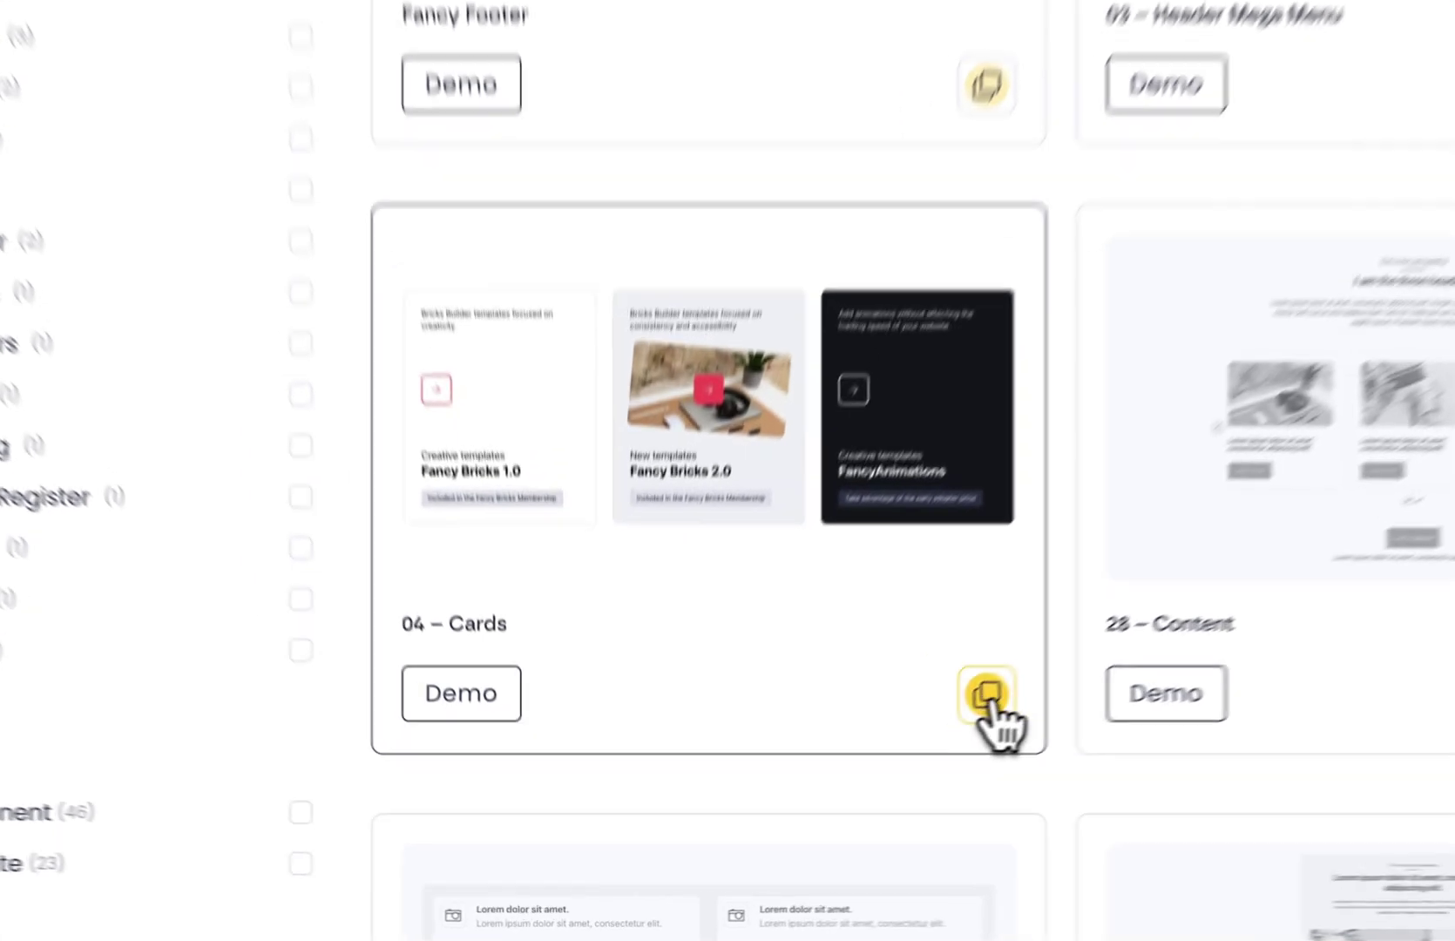
pyautogui.click(818, 798)
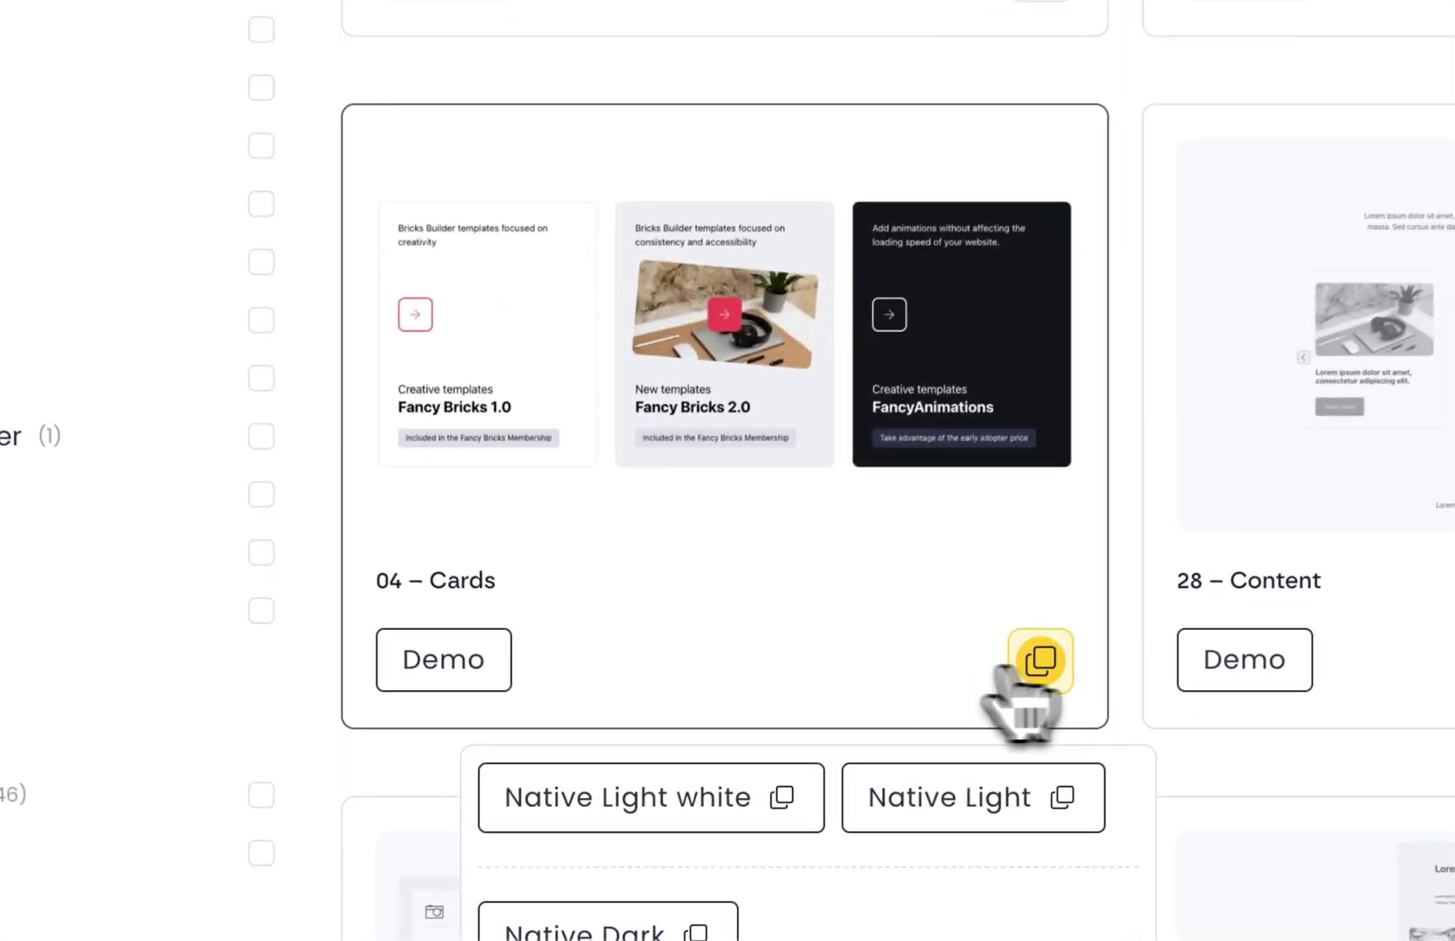
pyautogui.click(706, 806)
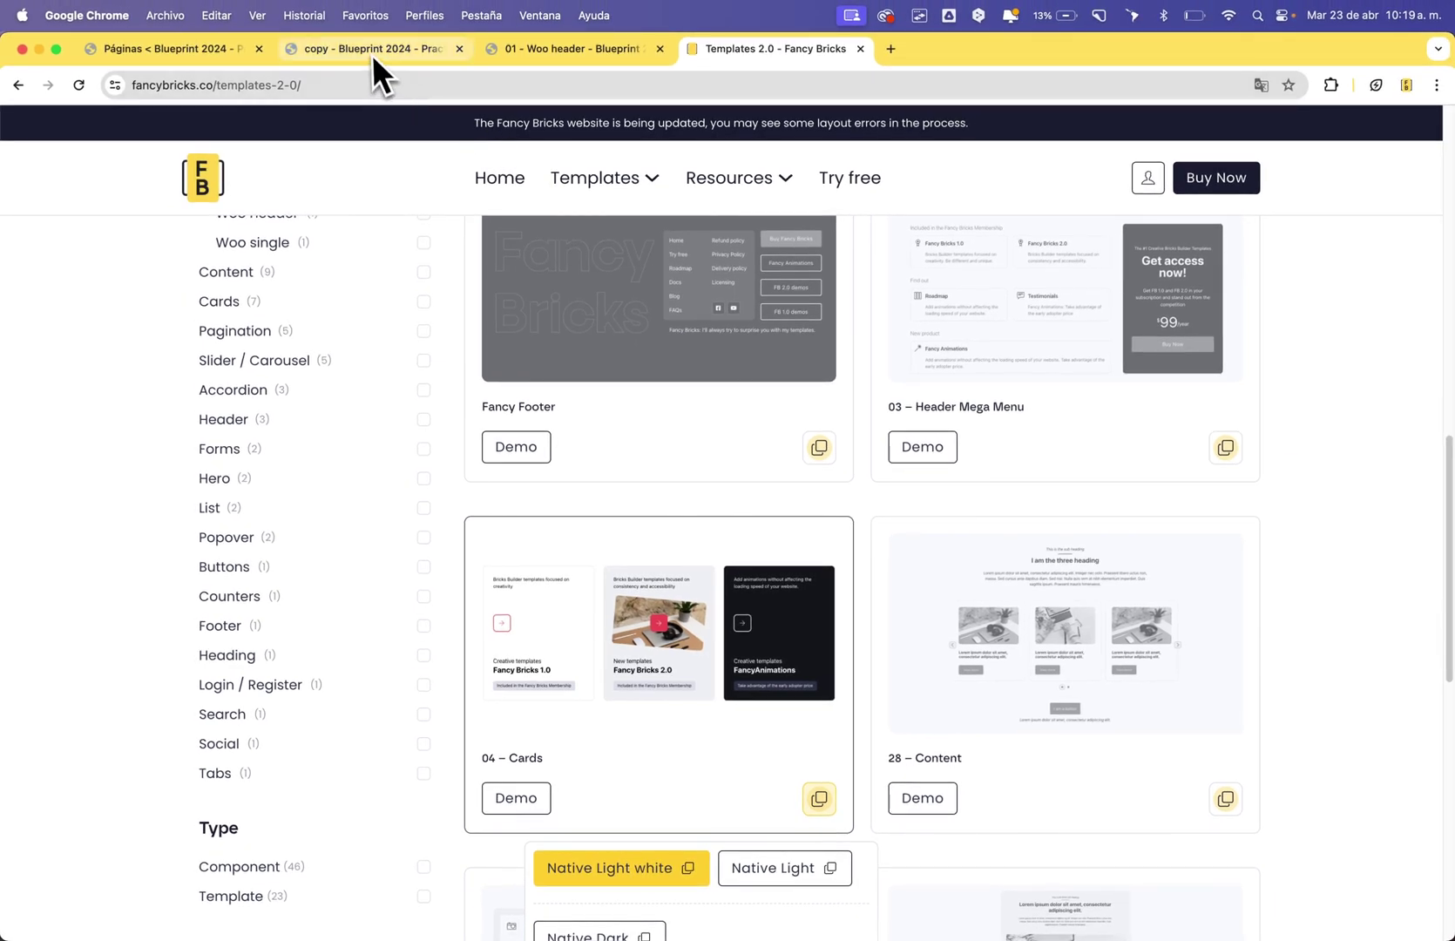
# - Back in the builder, collapse the testimonials section and add a new section with a container
pyautogui.click(374, 50)
pyautogui.click(1179, 218)
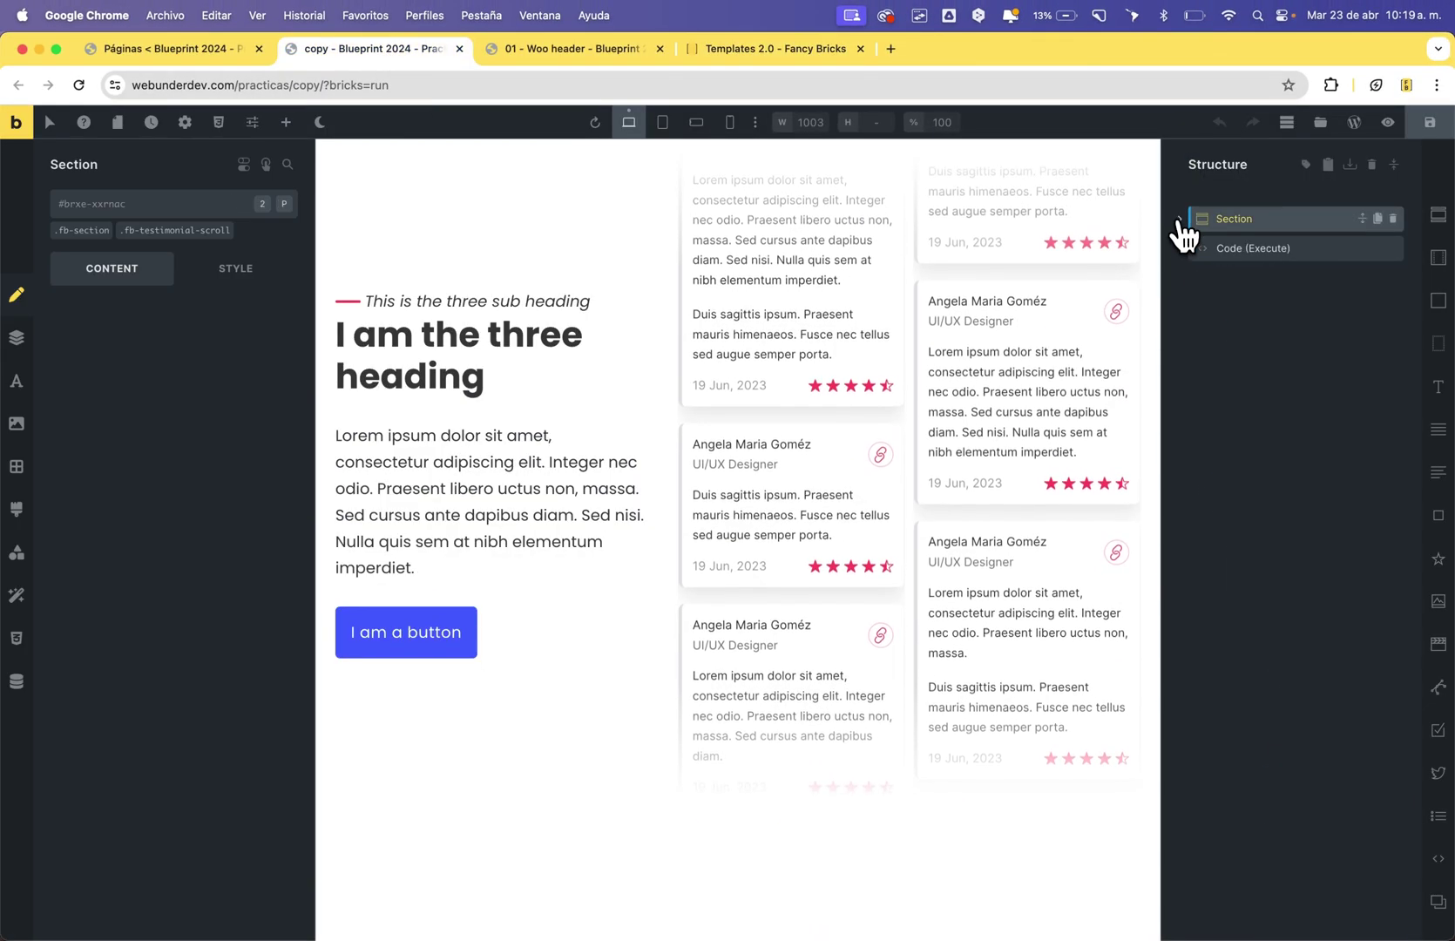
pyautogui.click(1218, 373)
pyautogui.click(1432, 220)
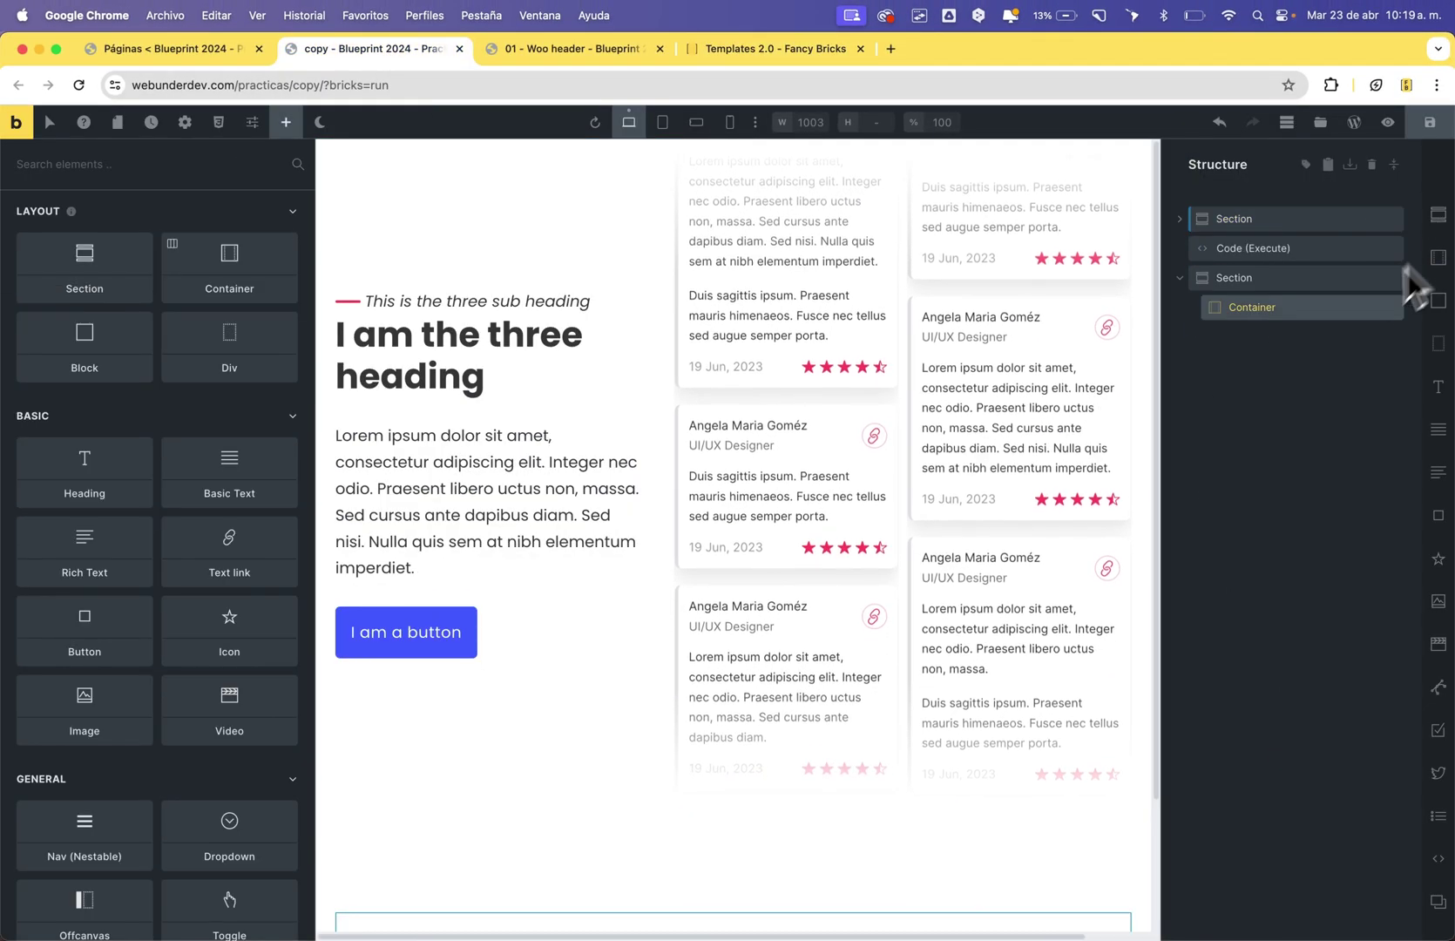
pyautogui.click(1232, 309)
# - Put three Block elements inside the container, removing the stray divs
pyautogui.click(1429, 353)
pyautogui.click(1428, 353)
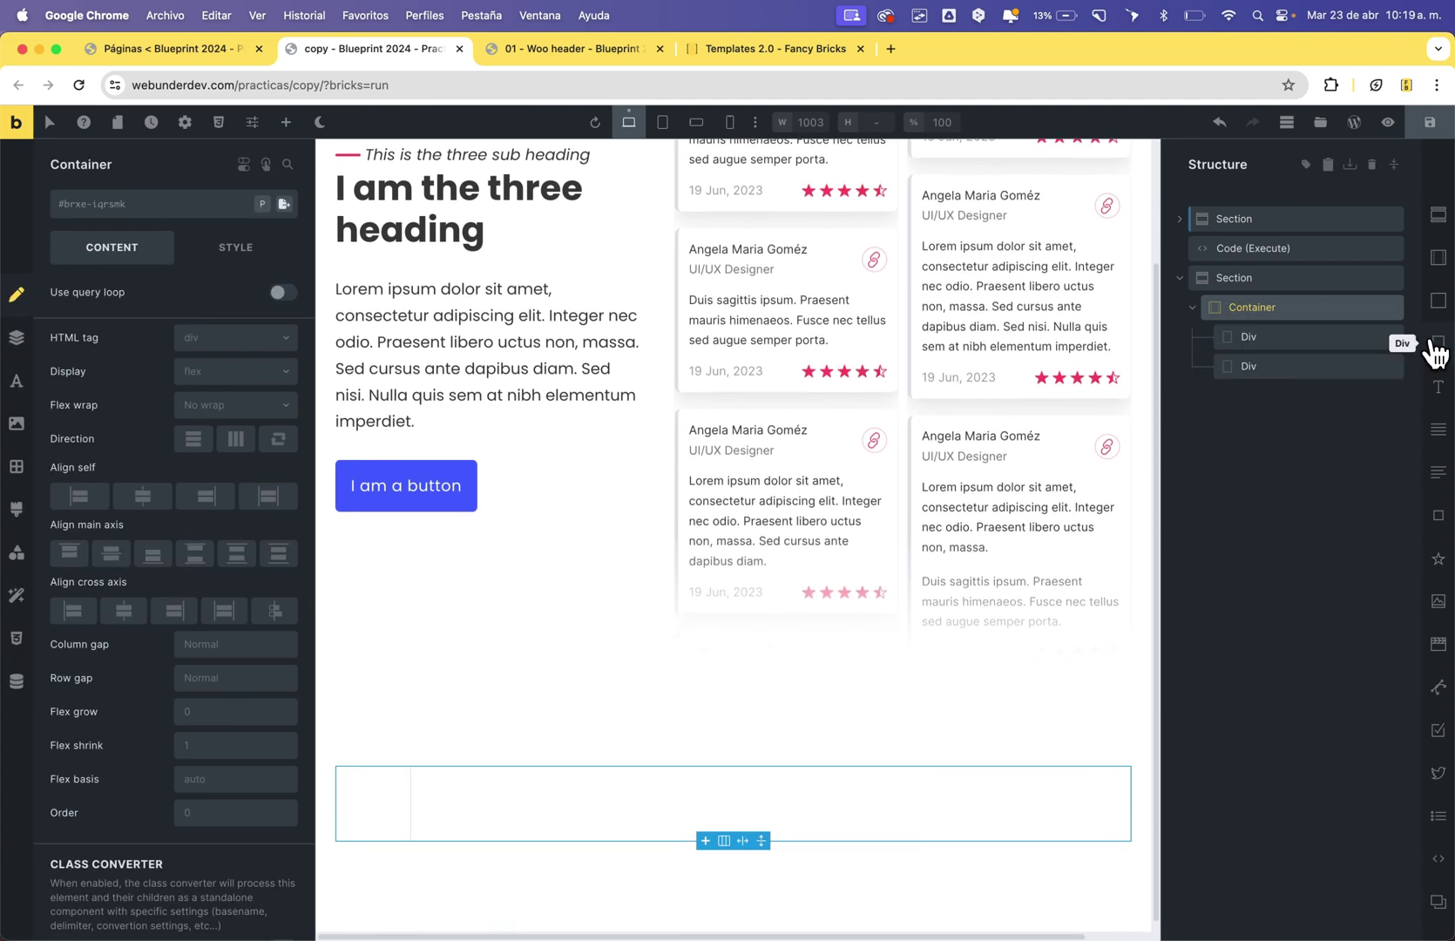
pyautogui.click(1428, 353)
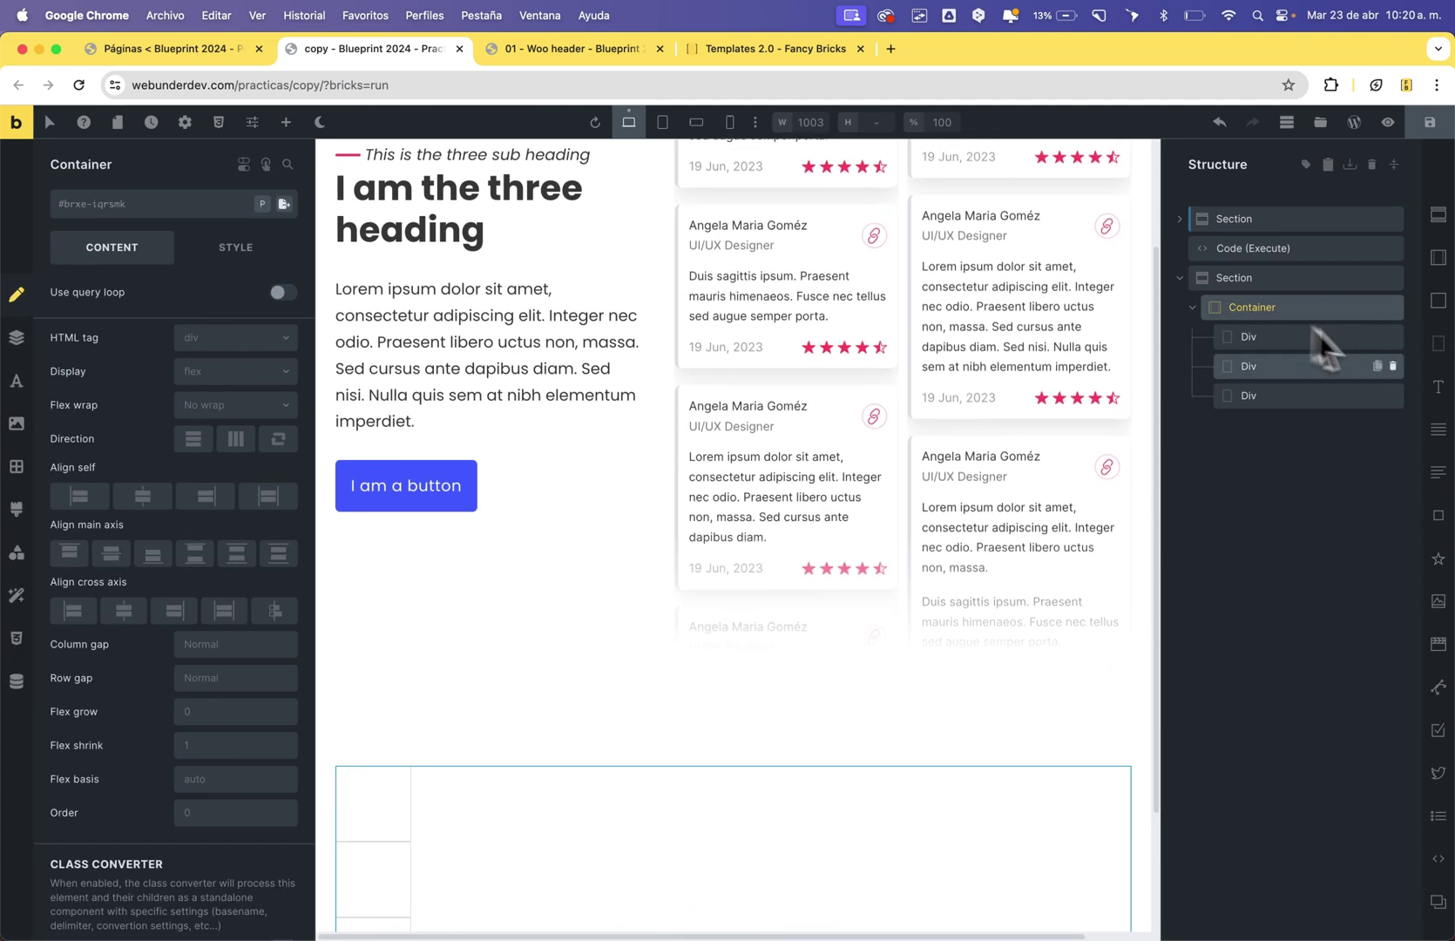
pyautogui.click(1392, 336)
pyautogui.click(1392, 336)
pyautogui.click(1392, 336)
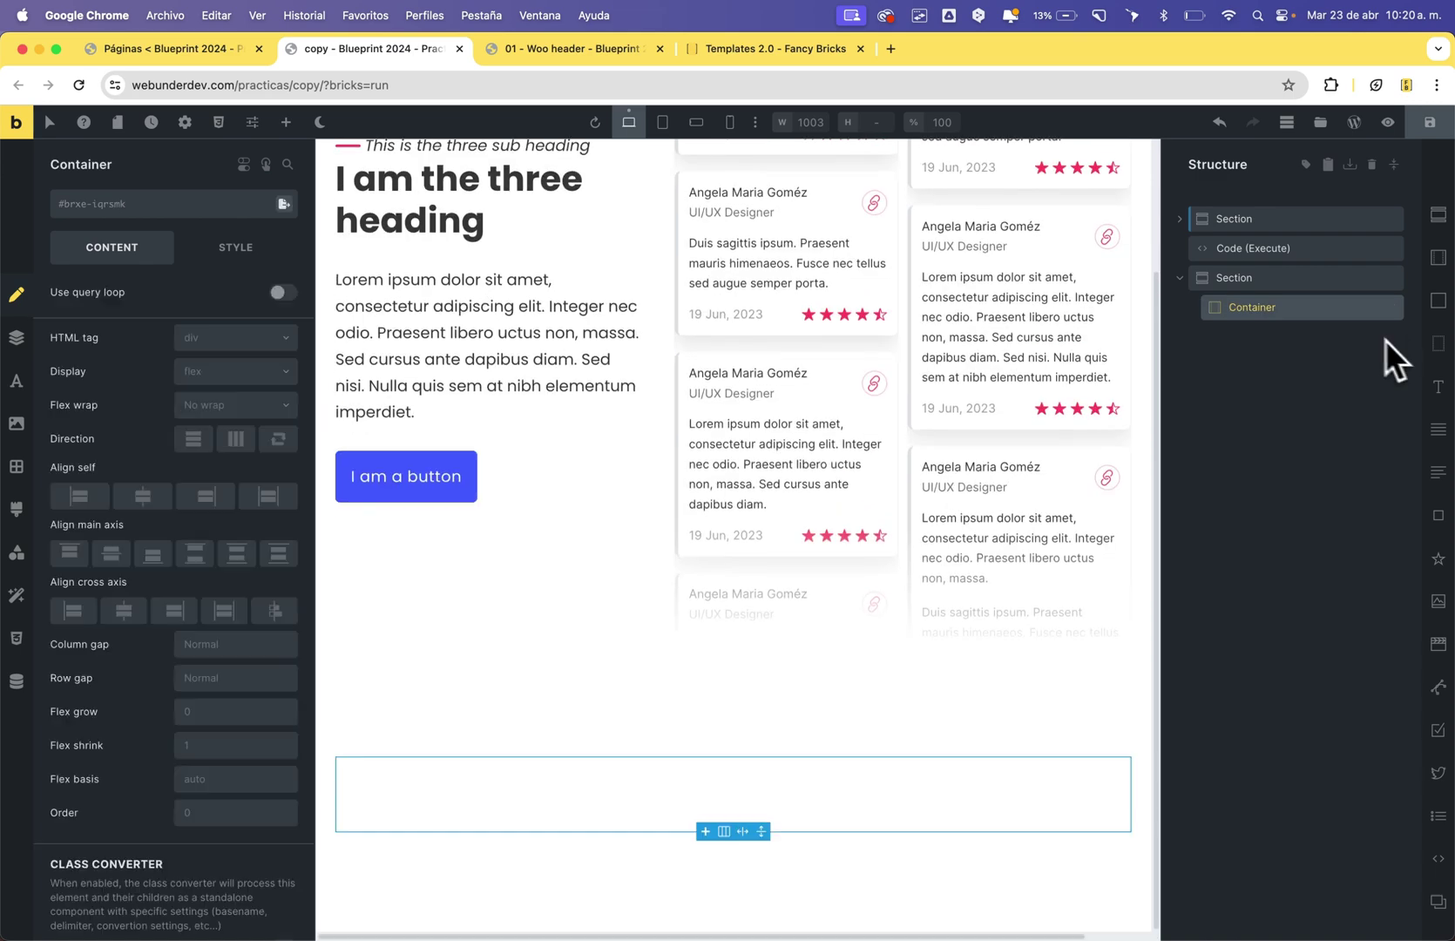
pyautogui.click(1438, 301)
pyautogui.click(1439, 301)
pyautogui.click(1438, 300)
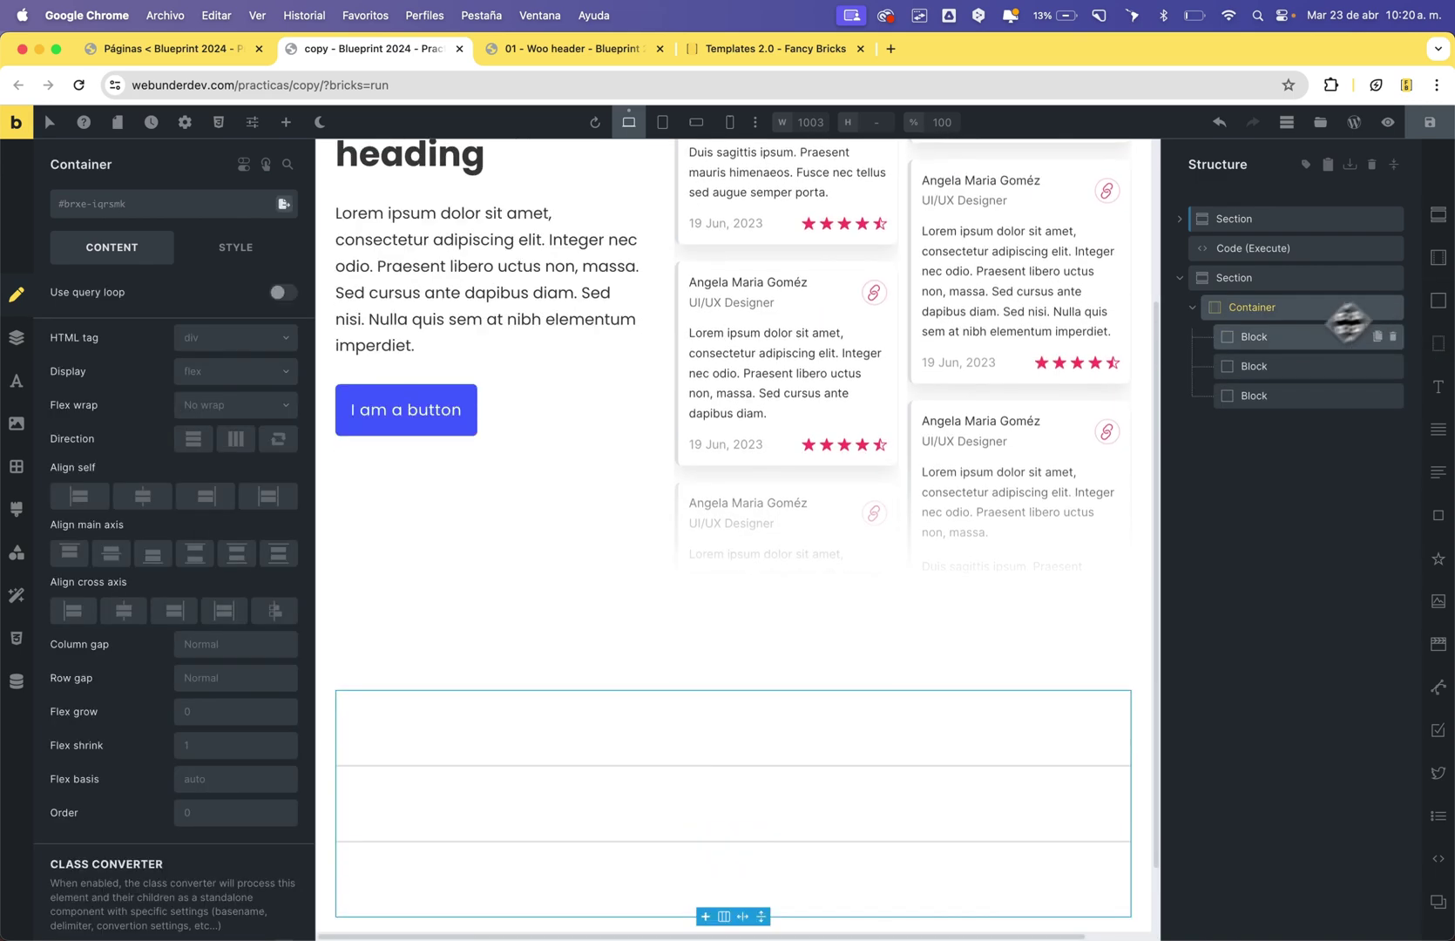
# - Give the container the fb-grid-3 class
pyautogui.click(137, 206)
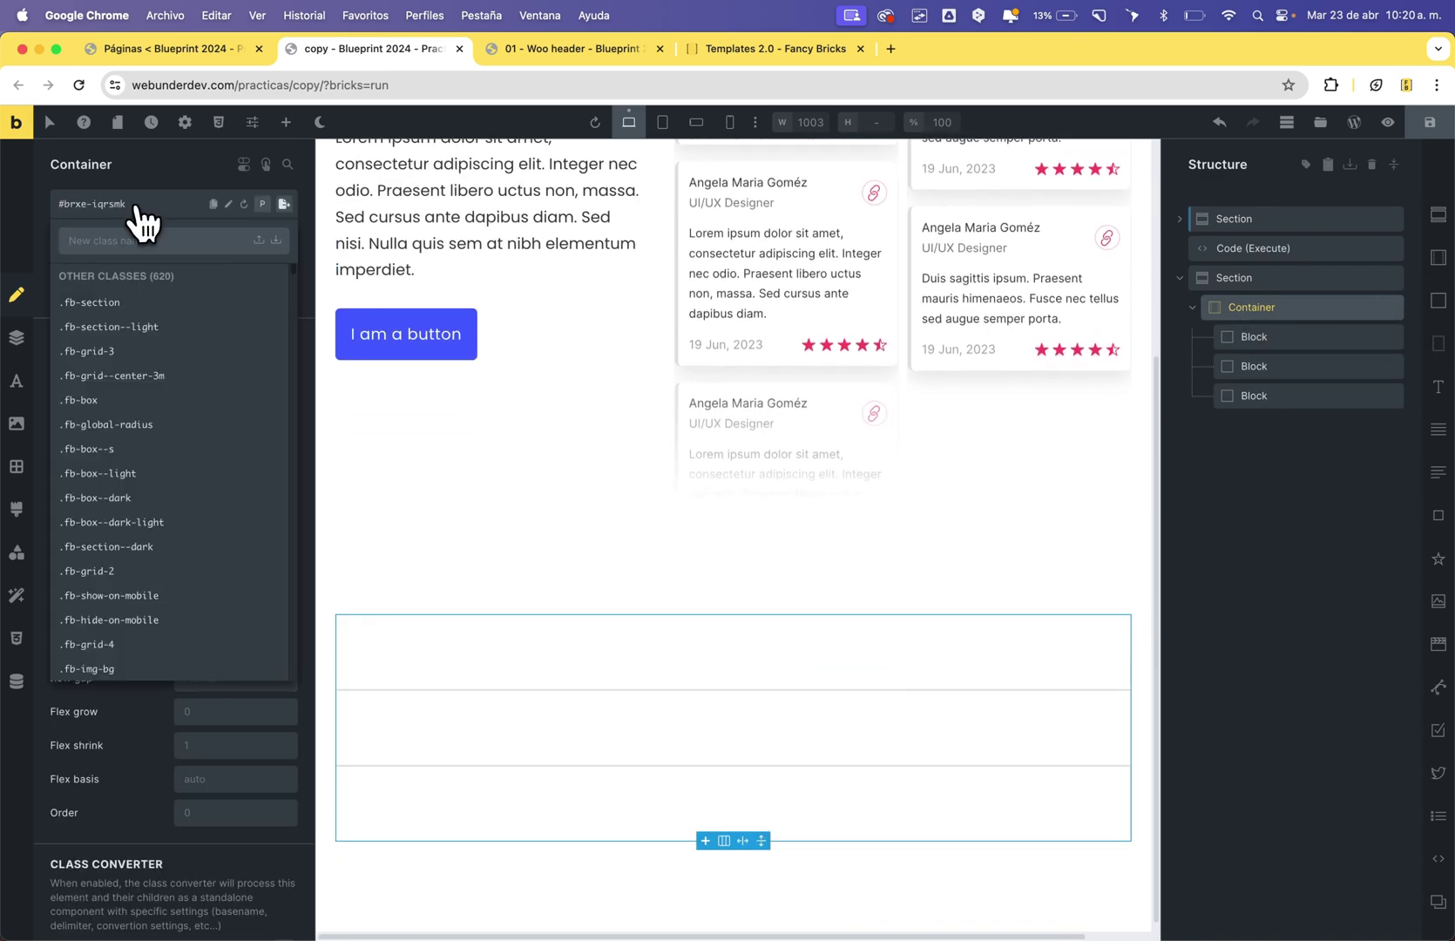
pyautogui.write('fb-gr')
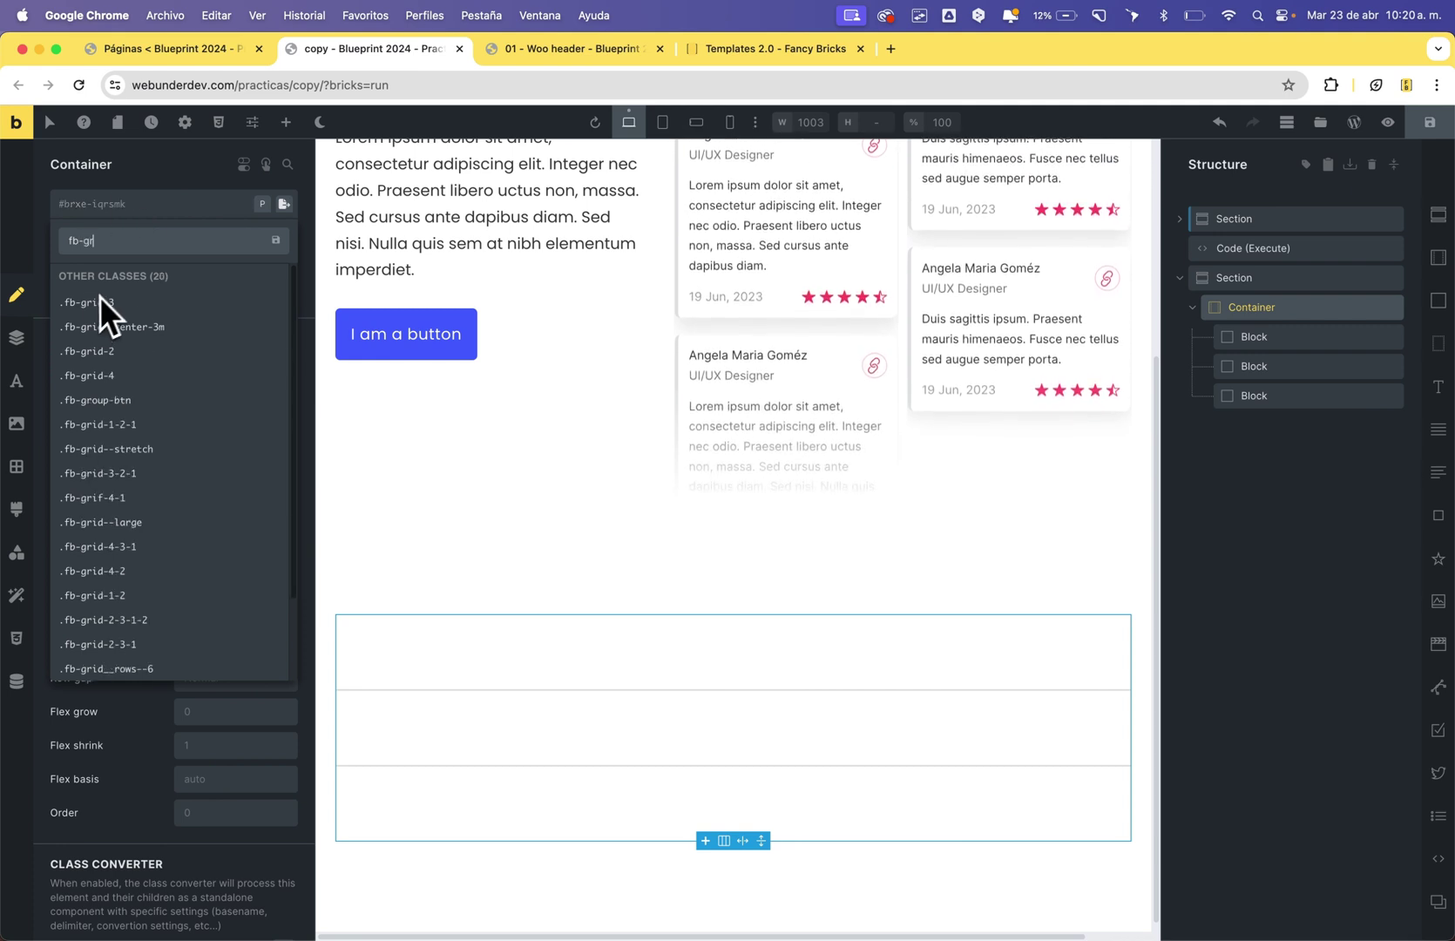
pyautogui.click(102, 301)
# - Paste Card 04 into the grid's first Block from its right-click menu
pyautogui.click(1267, 336)
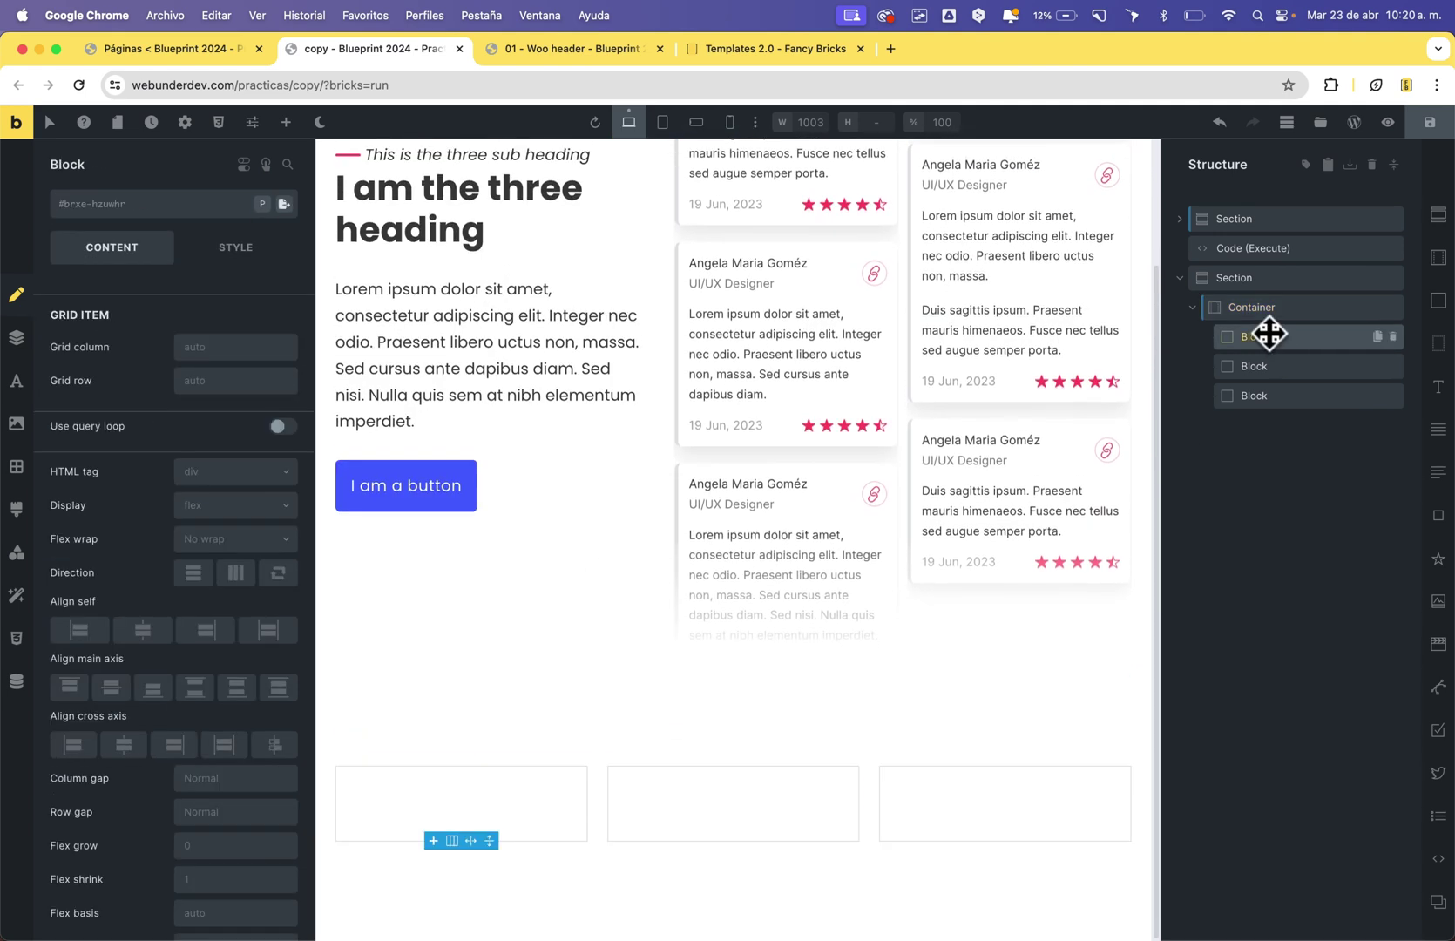
pyautogui.rightClick(1267, 336)
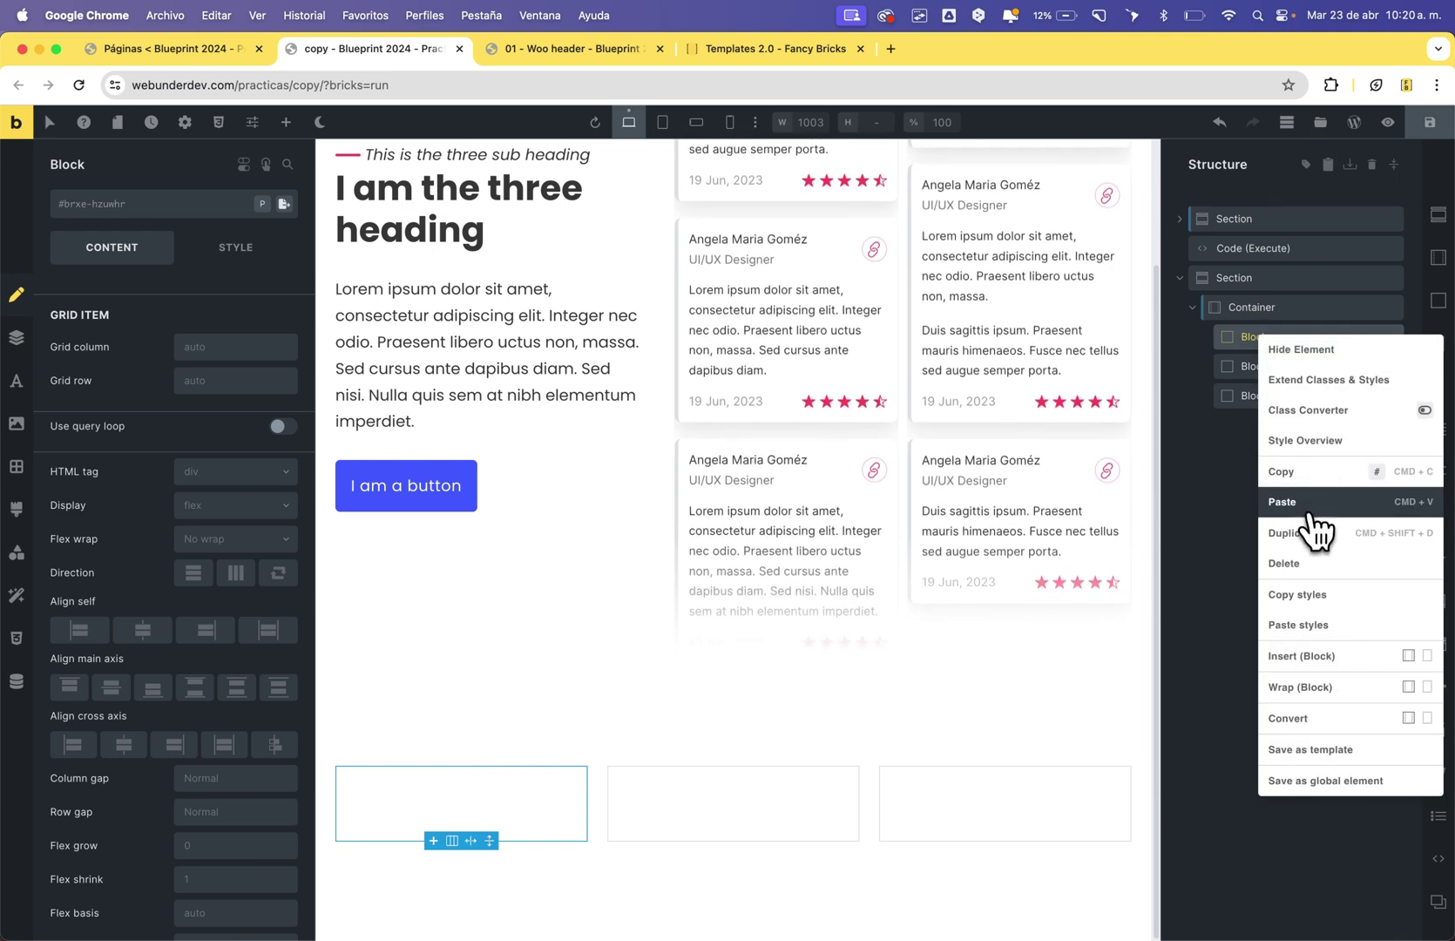
pyautogui.click(1297, 503)
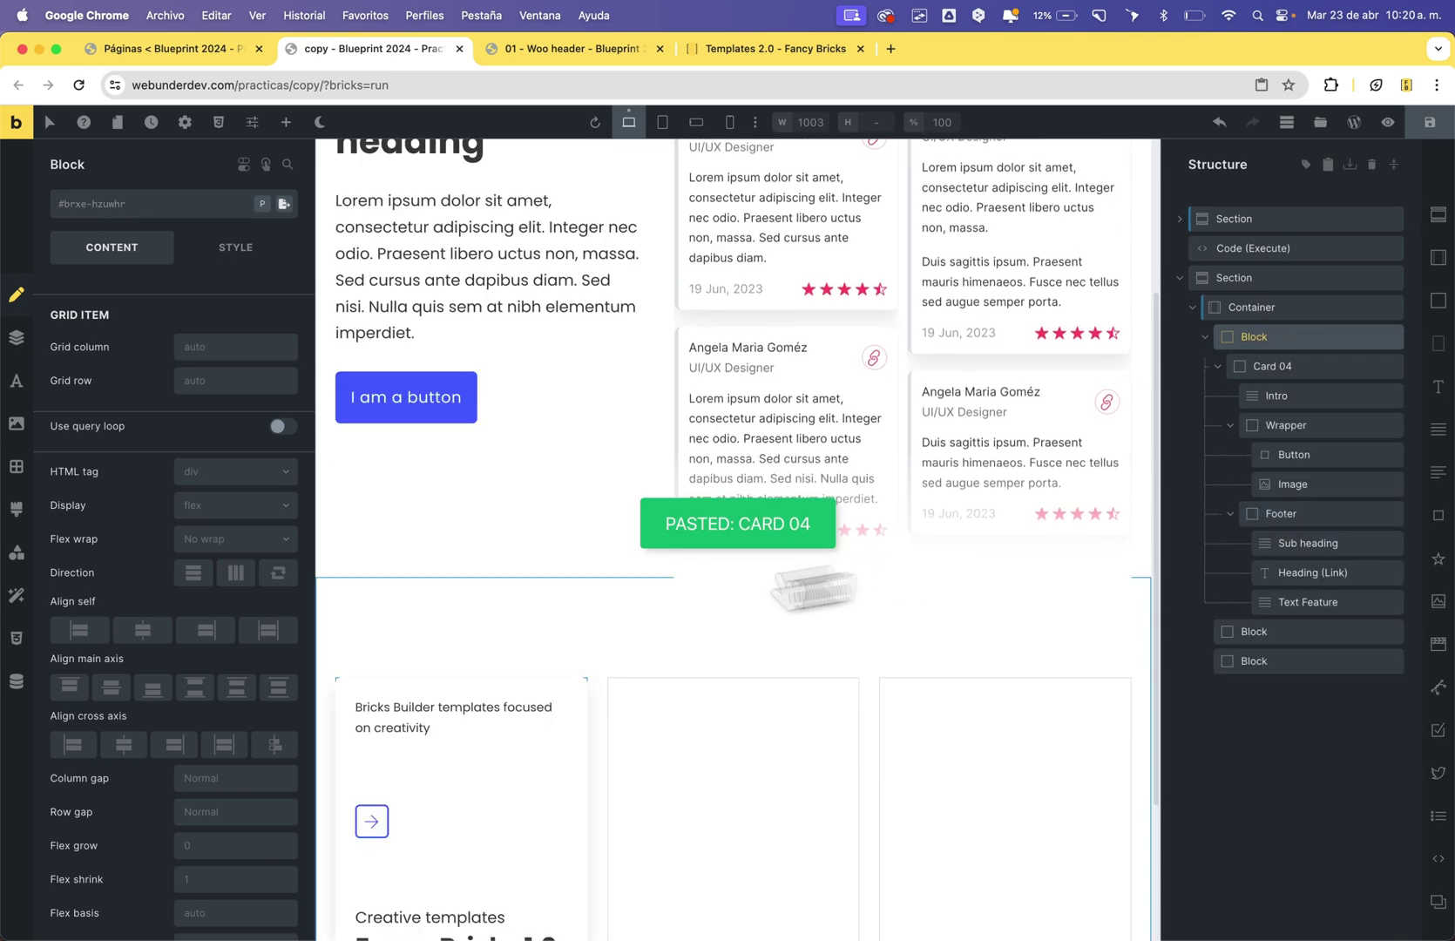
pyautogui.scroll(-3, 522, 649)
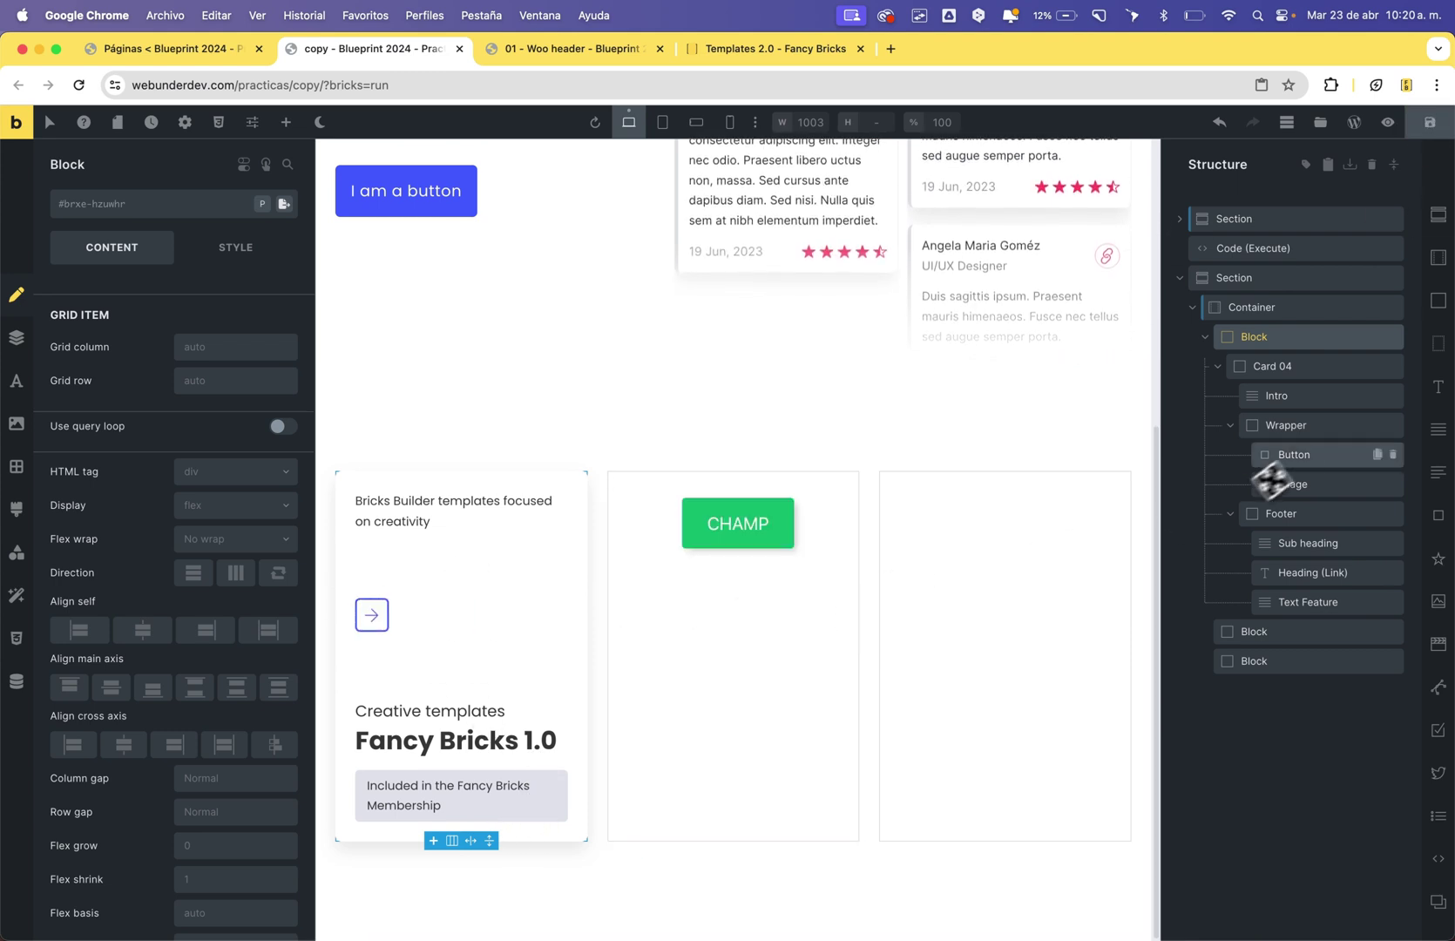
# - Swap the Card 04 Image element's picture for the café terrace photo from the media library
pyautogui.click(1289, 484)
pyautogui.click(169, 465)
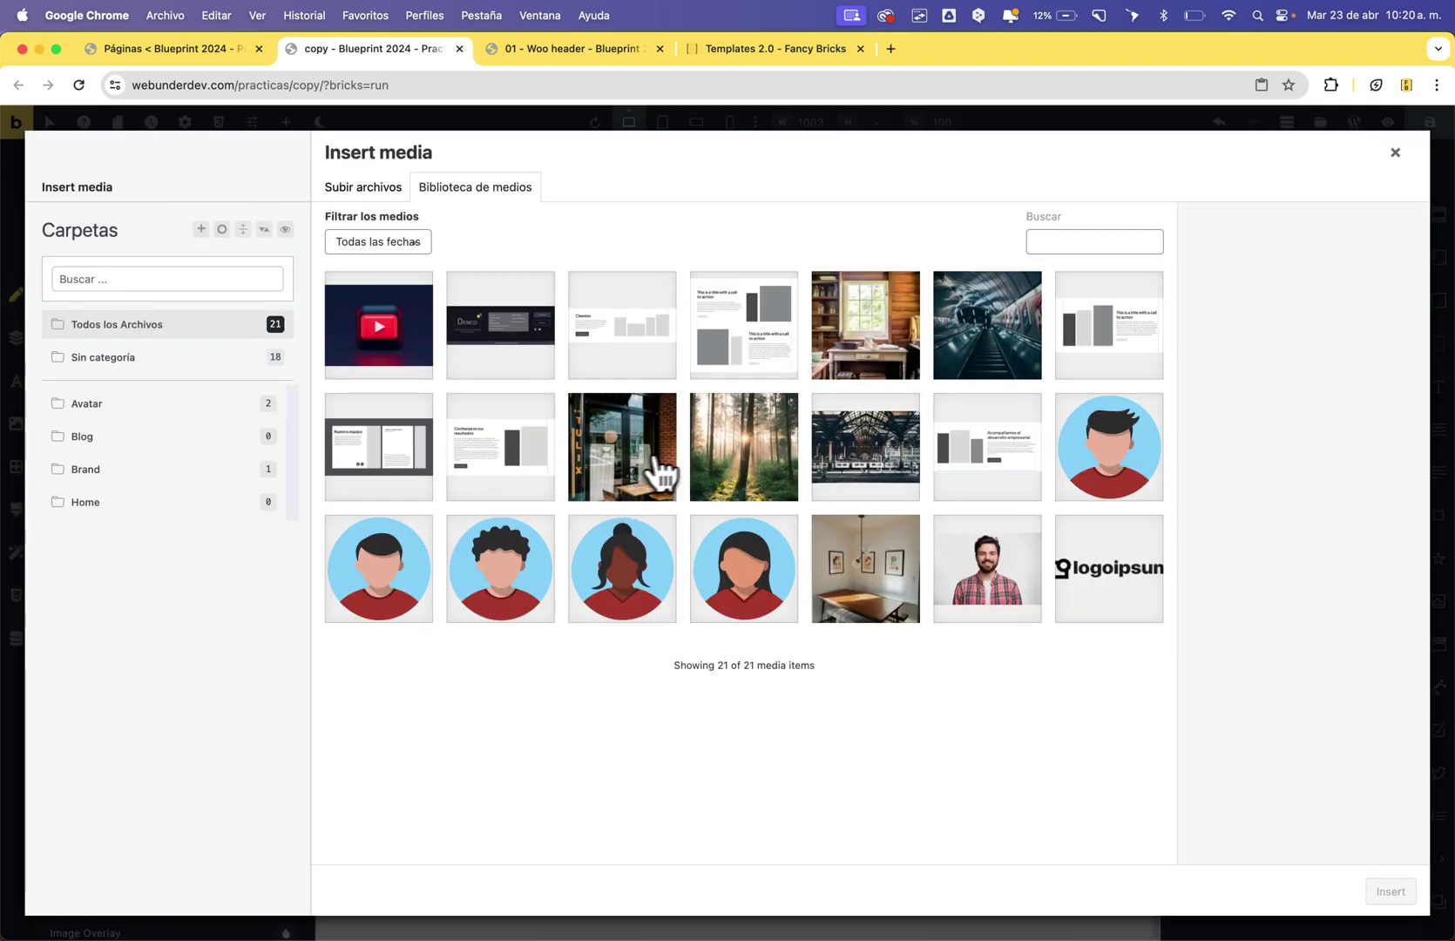
pyautogui.click(671, 475)
pyautogui.click(1390, 890)
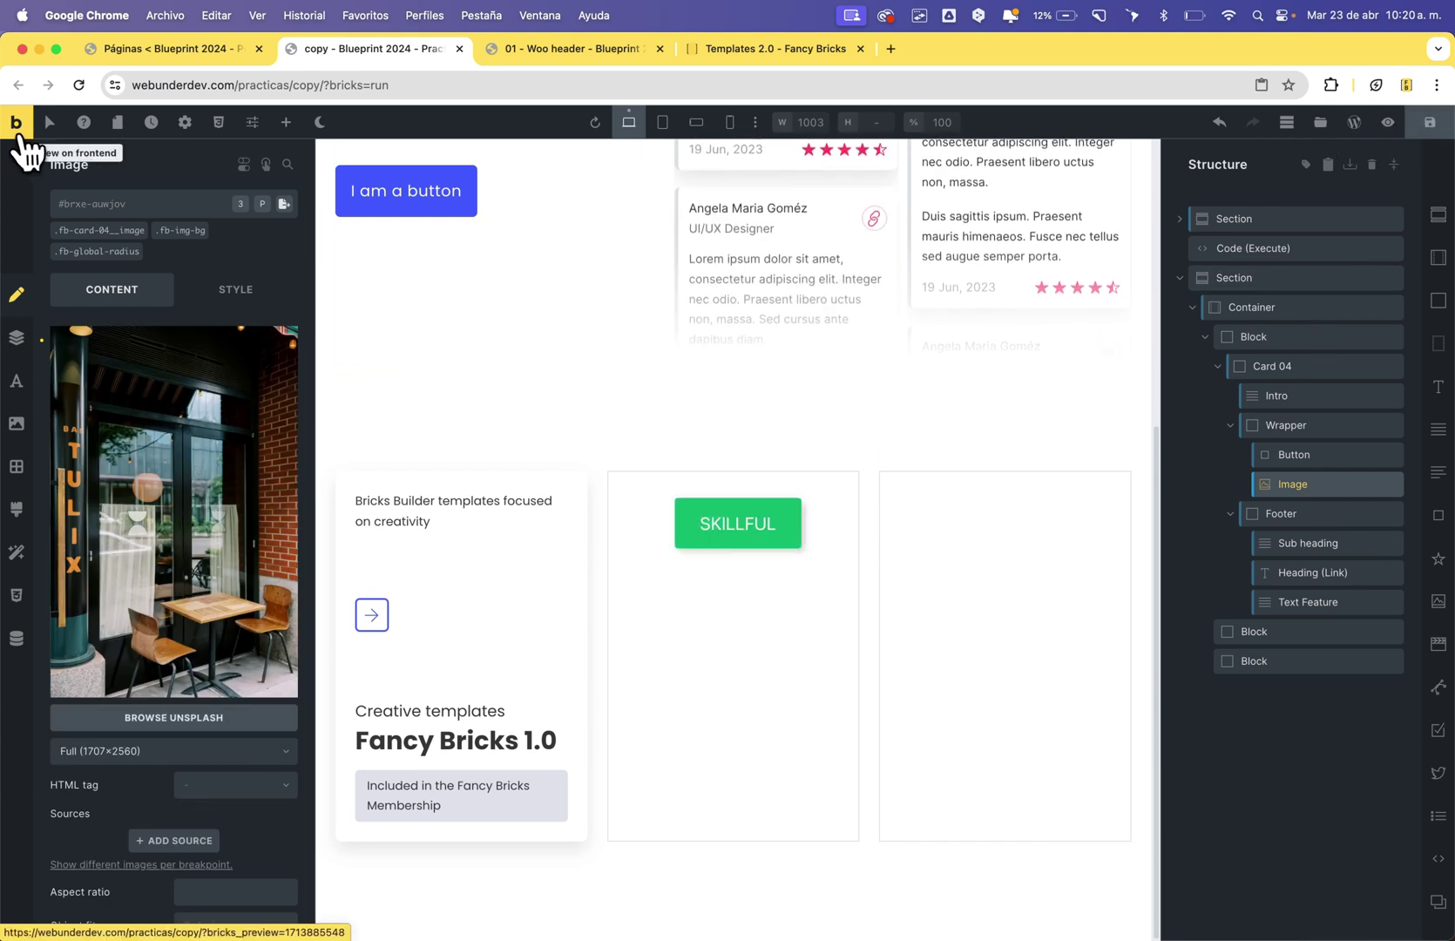
# - View the page on the frontend and check the Card 04 card
pyautogui.click(15, 124)
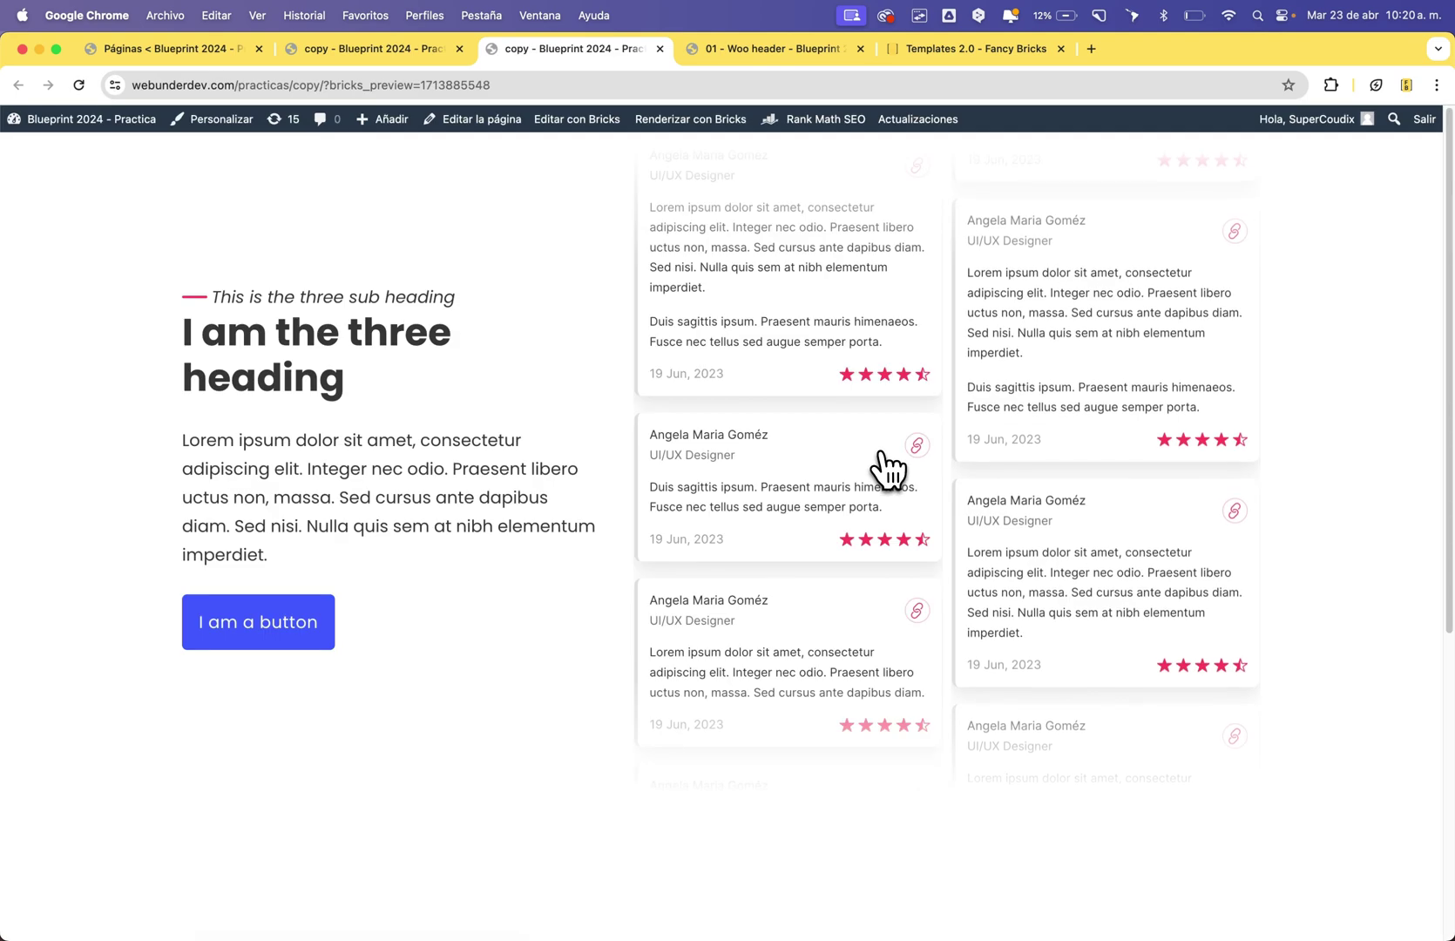
pyautogui.scroll(-6, 545, 610)
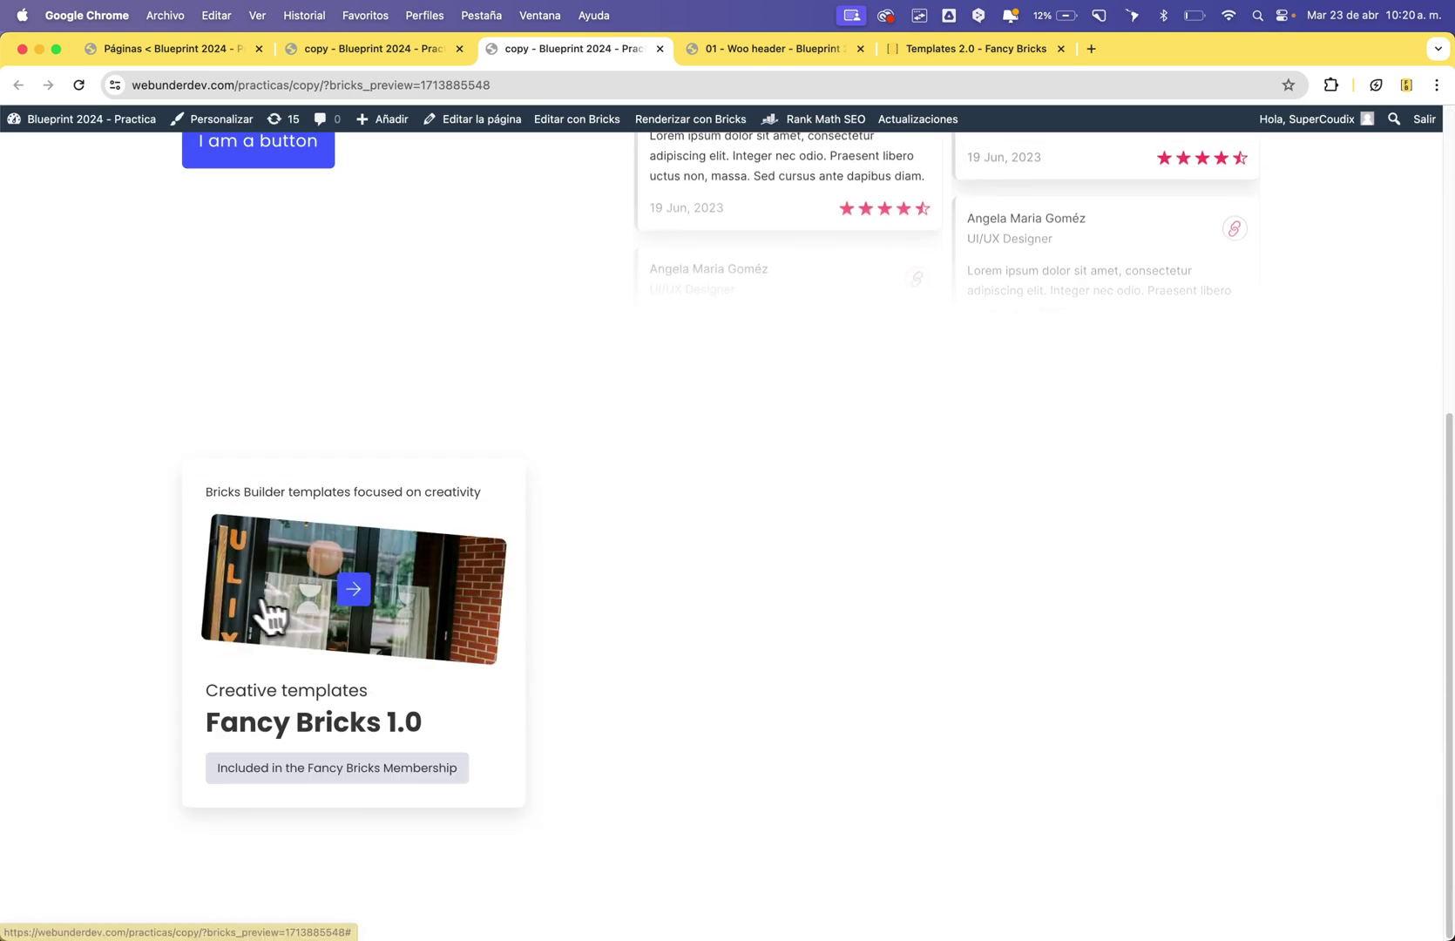
pyautogui.moveTo(309, 631)
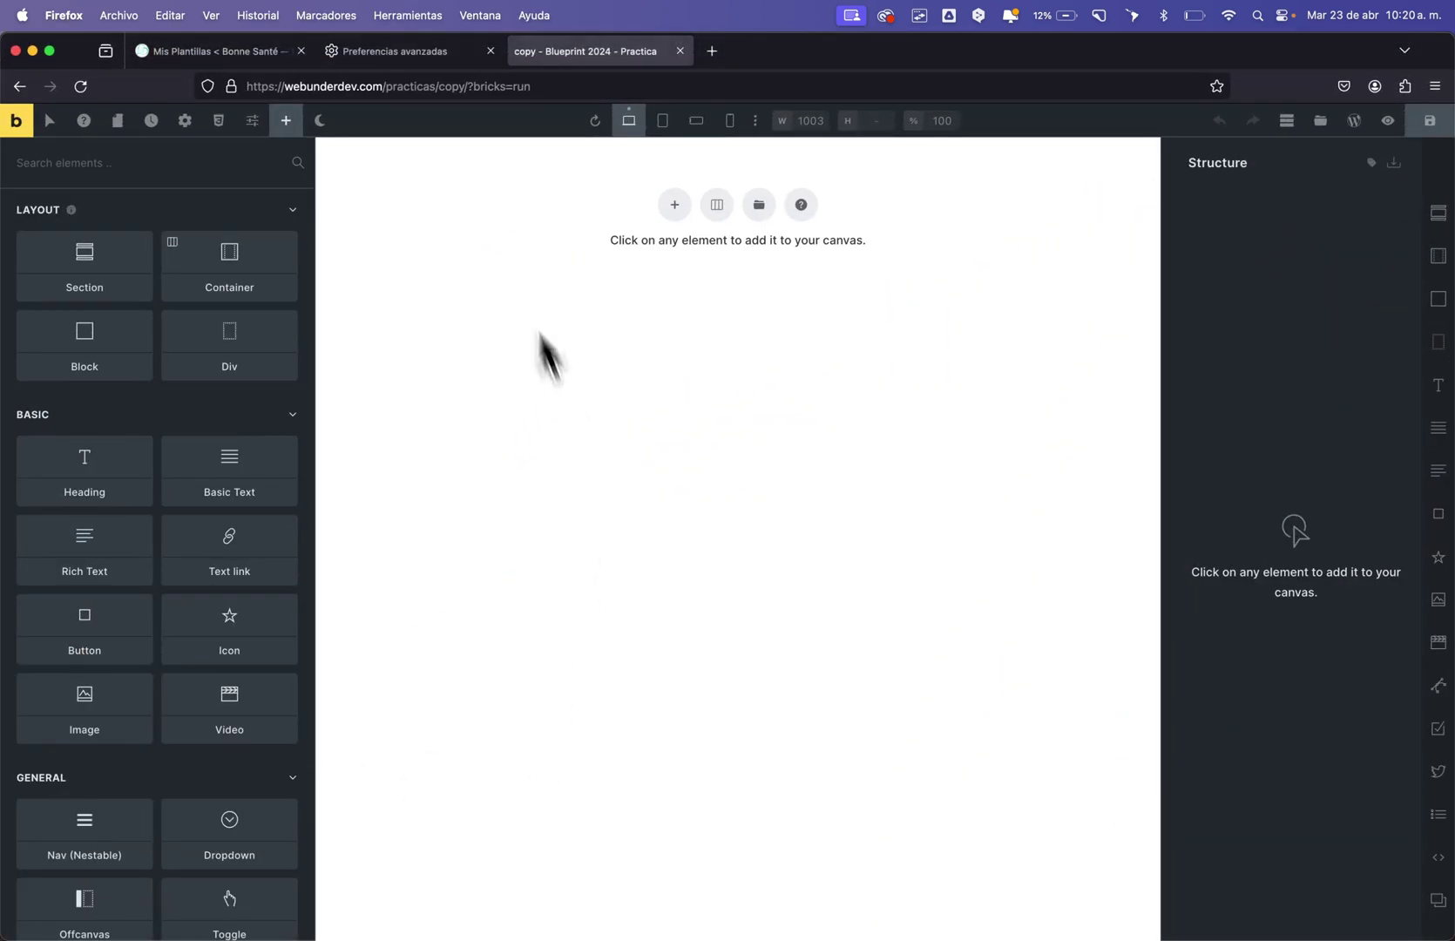
# - Go to Firefox's about:config page
pyautogui.click(391, 54)
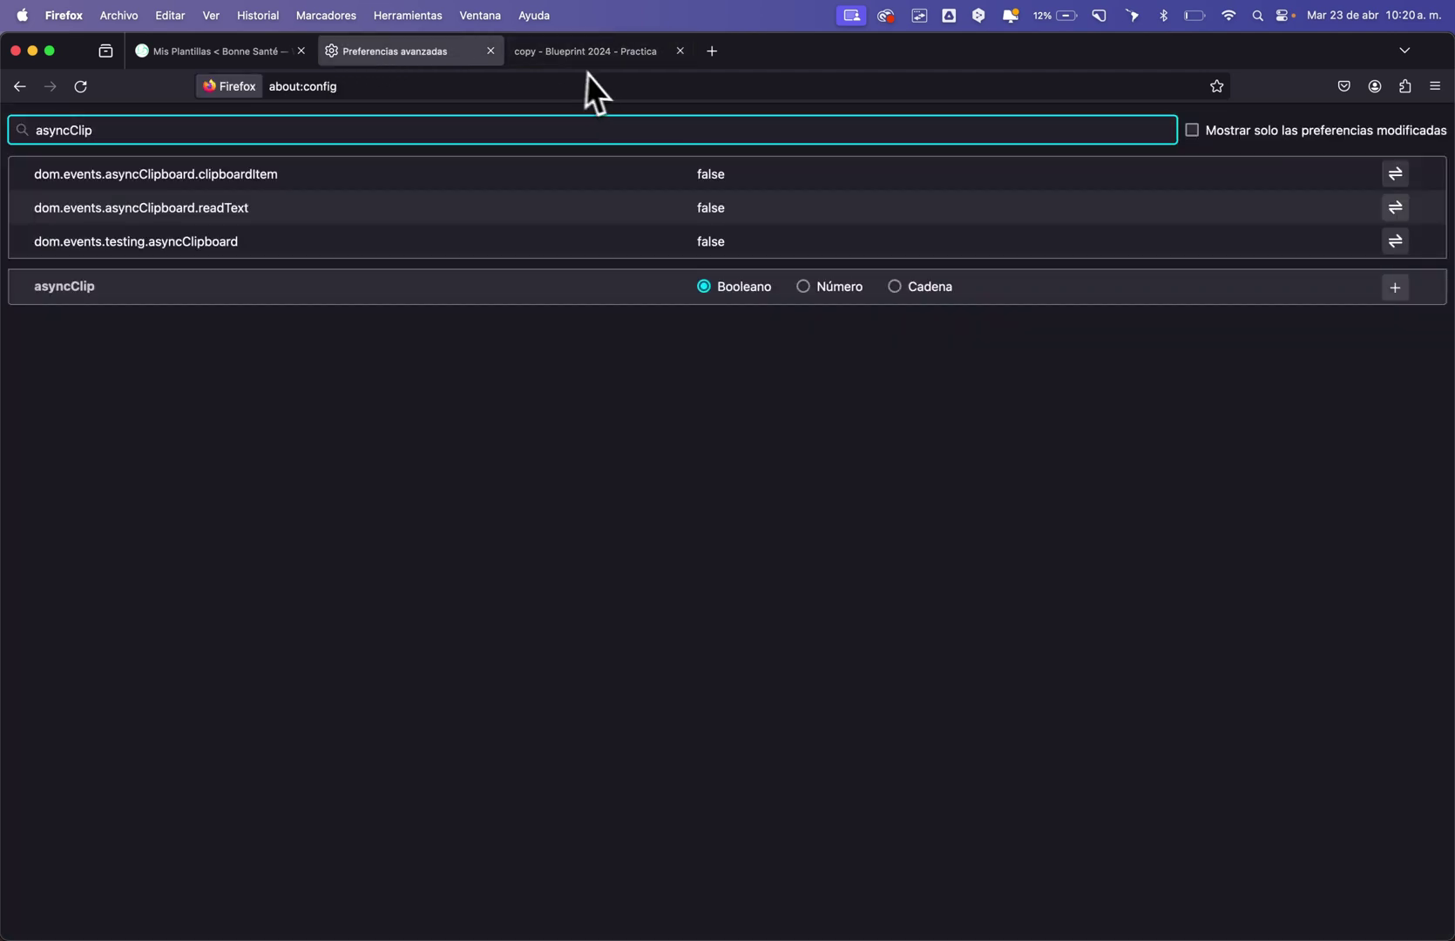
pyautogui.click(393, 88)
pyautogui.doubleClick(340, 87)
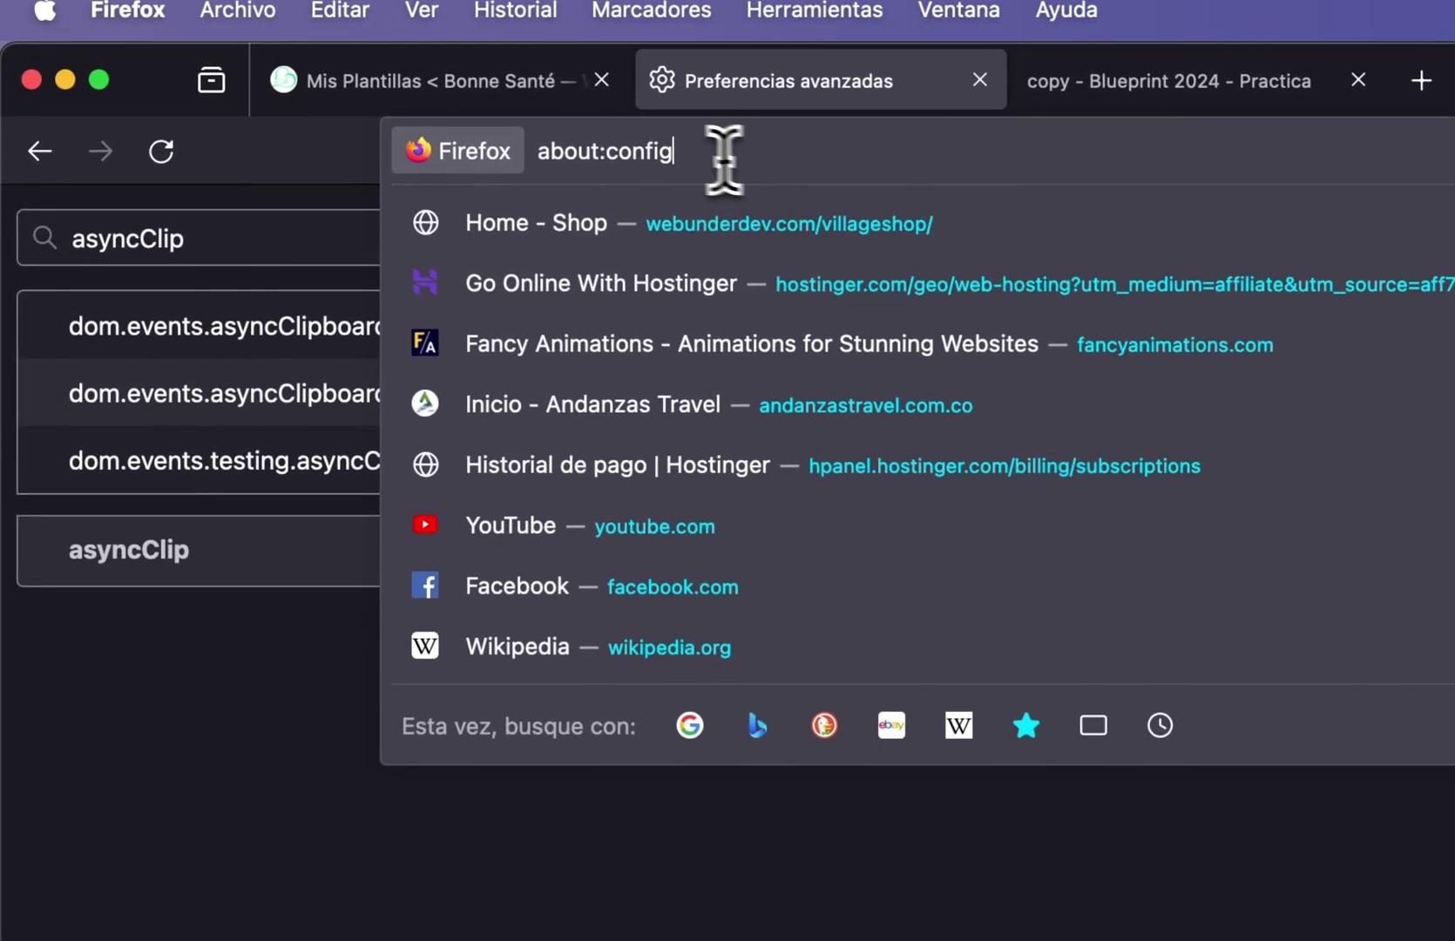
pyautogui.moveTo(692, 155); pyautogui.dragTo(477, 143)
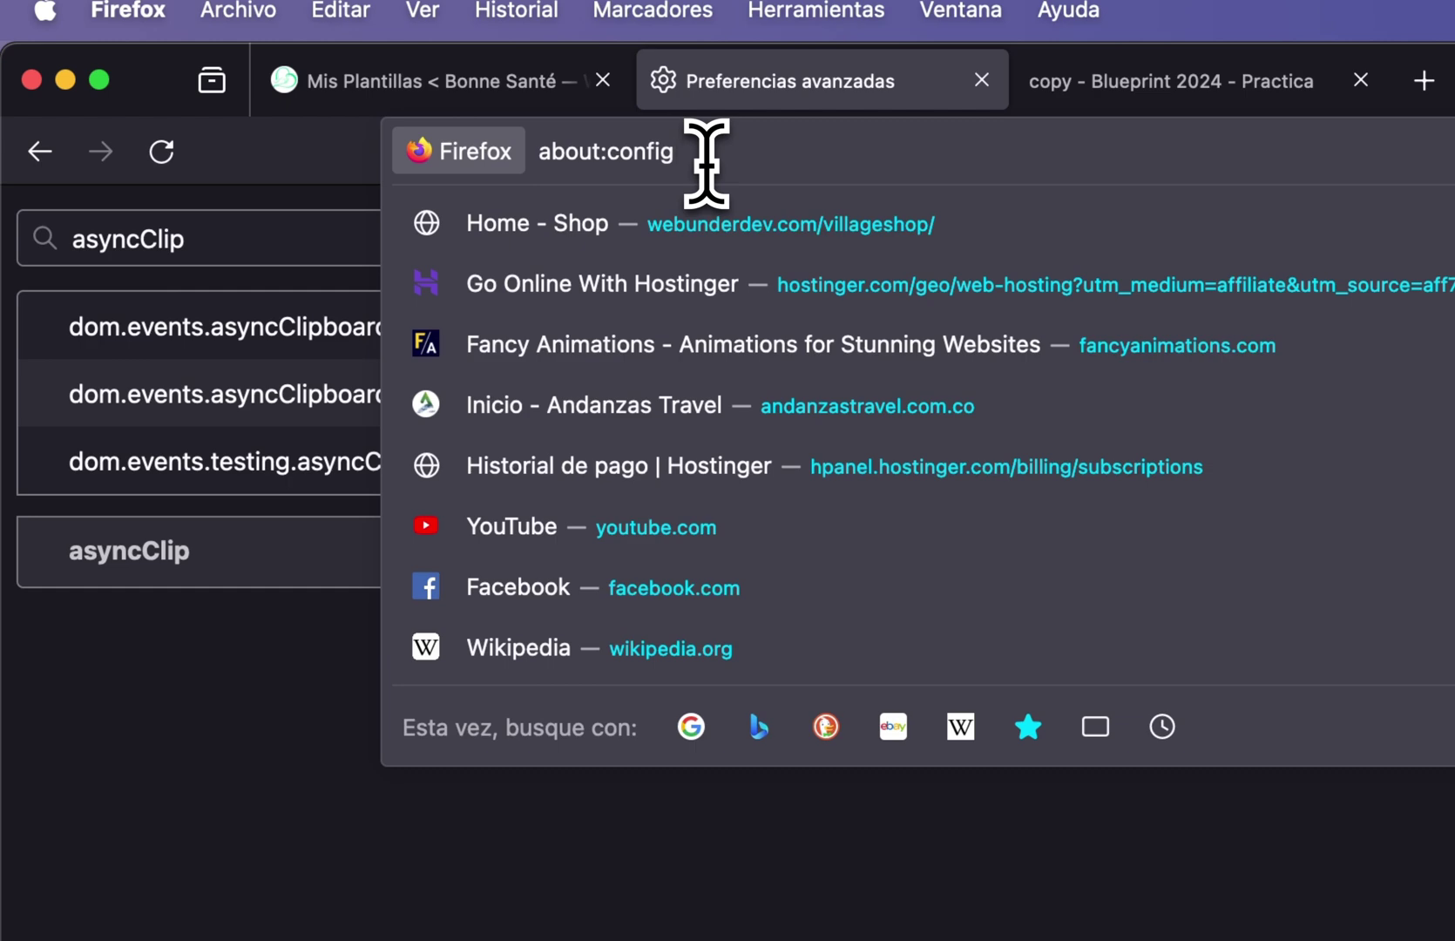
# - Search 'asyncCl' and set dom.events.testing.asyncClipboard to true
pyautogui.click(276, 756)
pyautogui.doubleClick(225, 255)
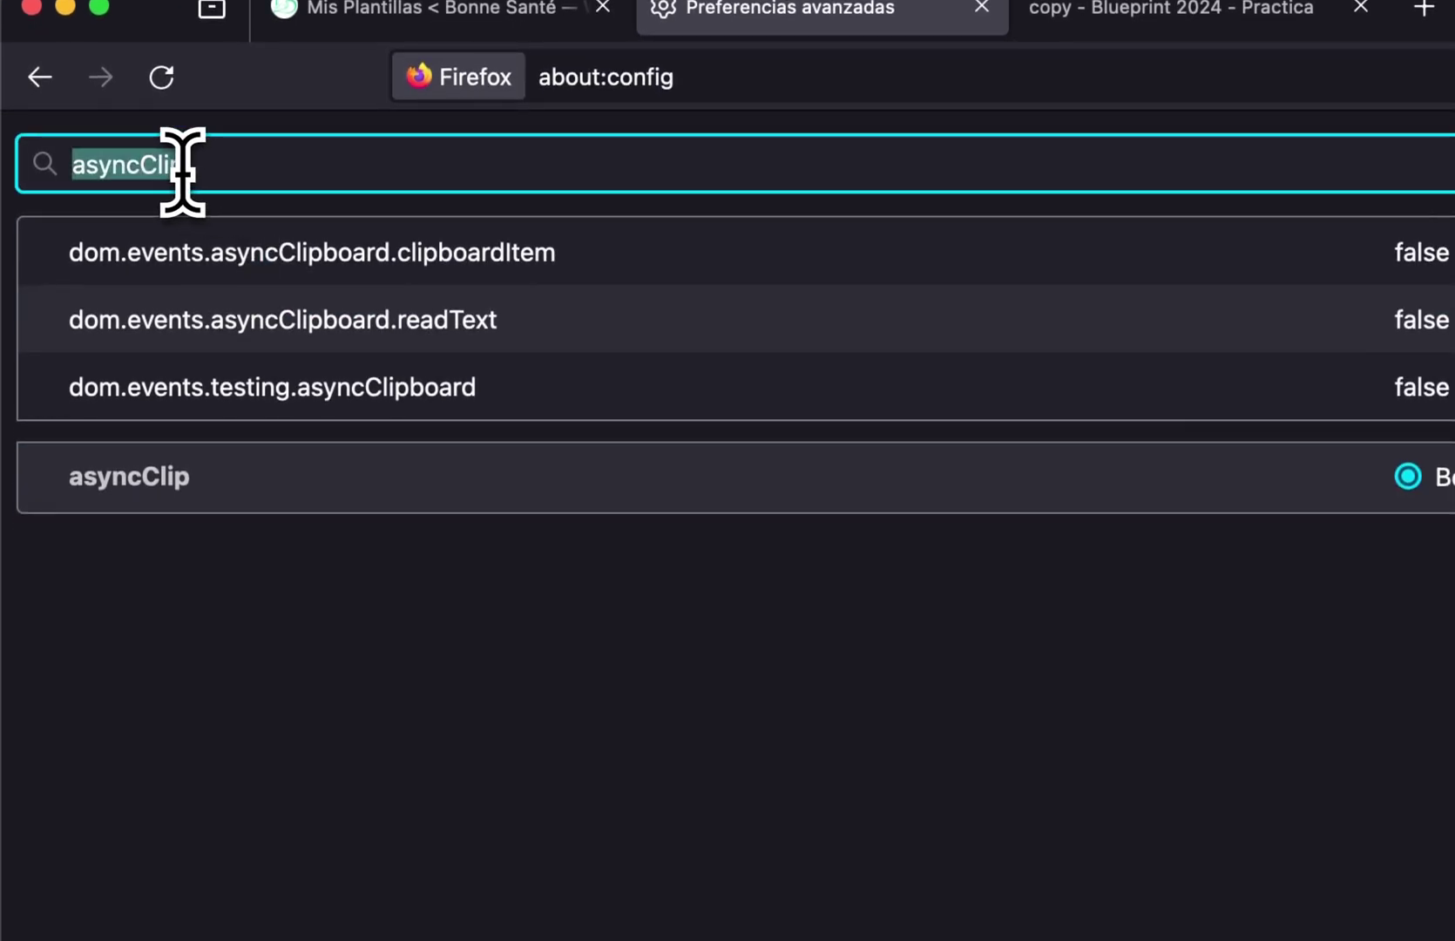
pyautogui.press('BackSpace')
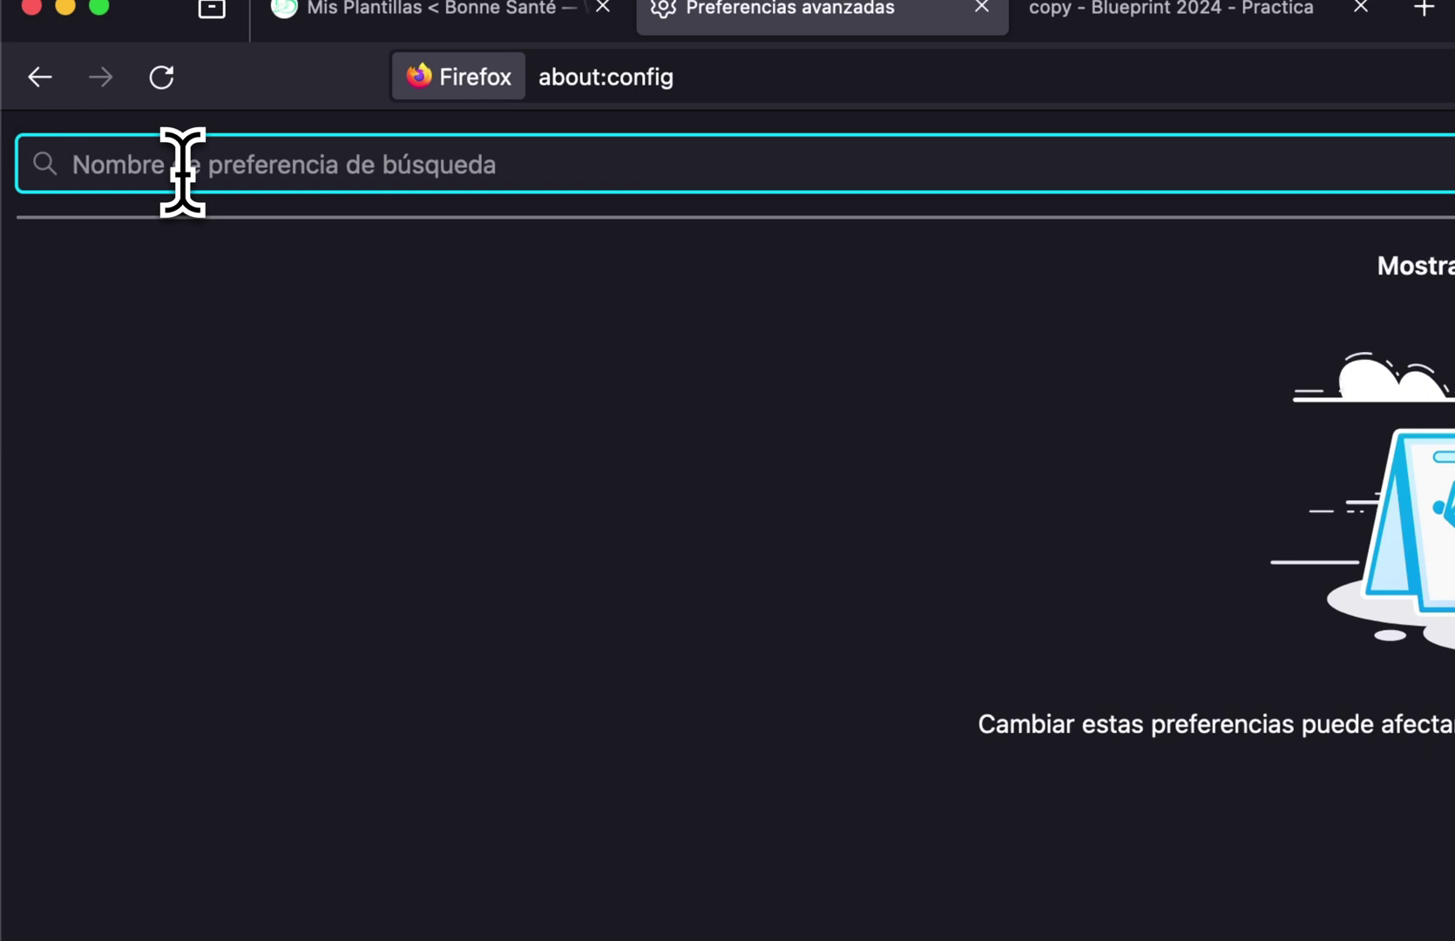
pyautogui.write('a')
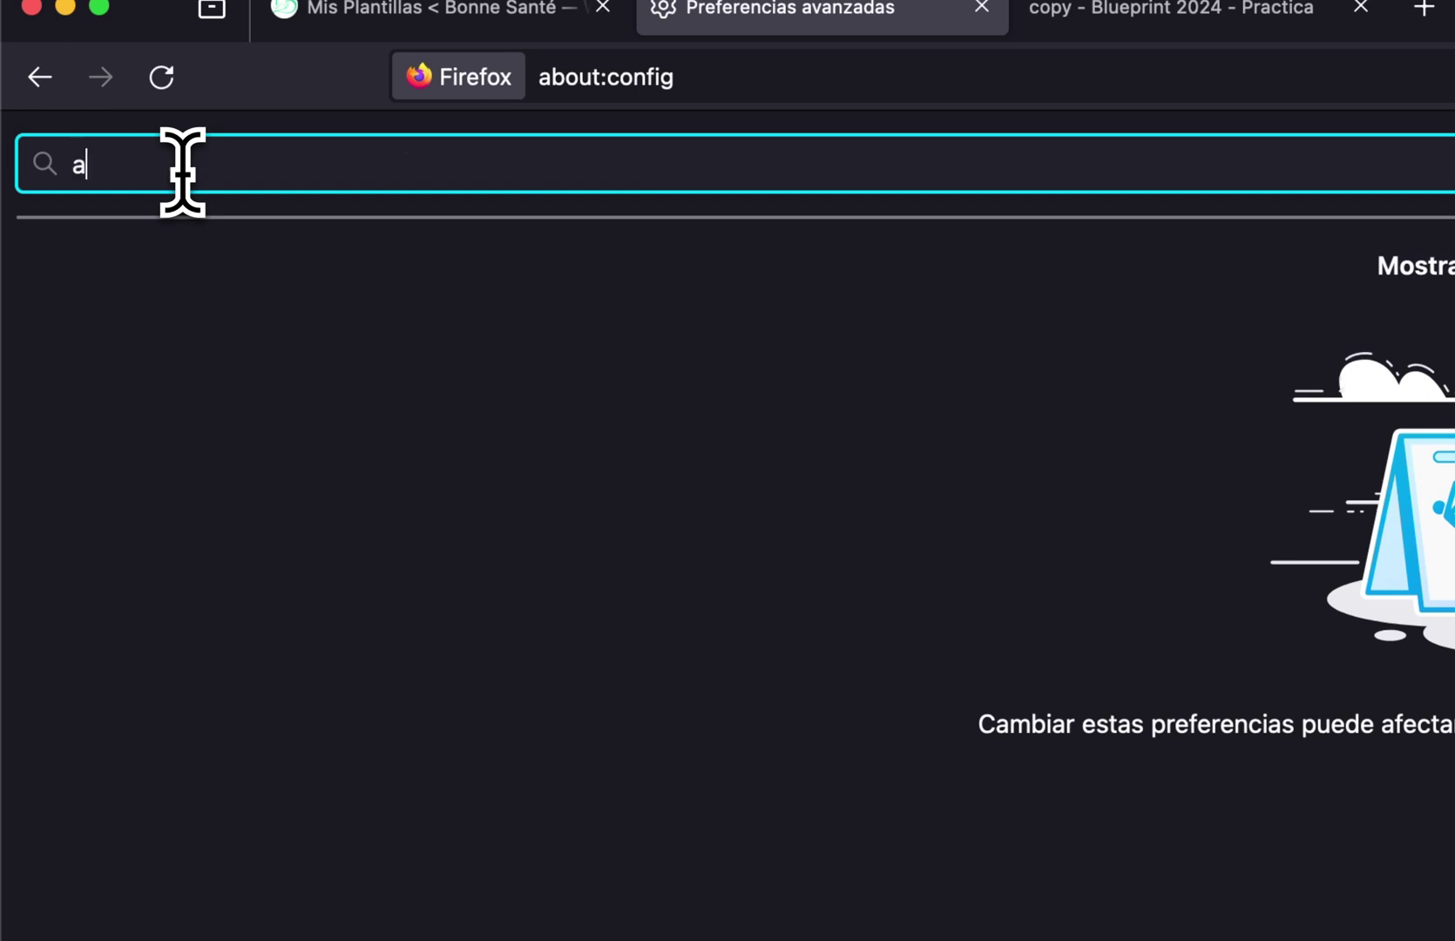
pyautogui.write('sync')
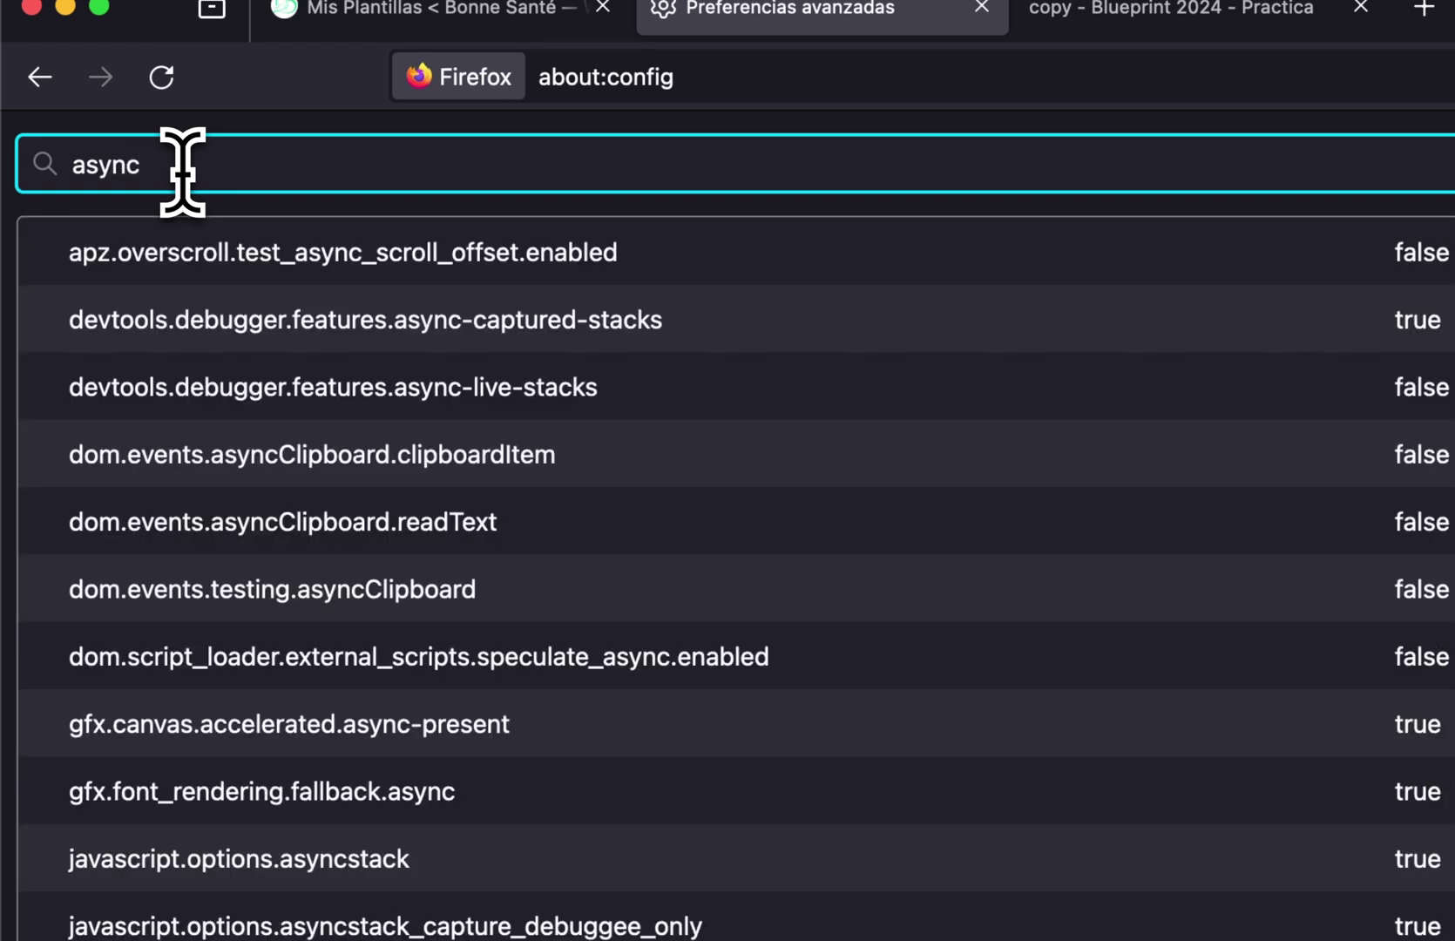
pyautogui.write('Cl')
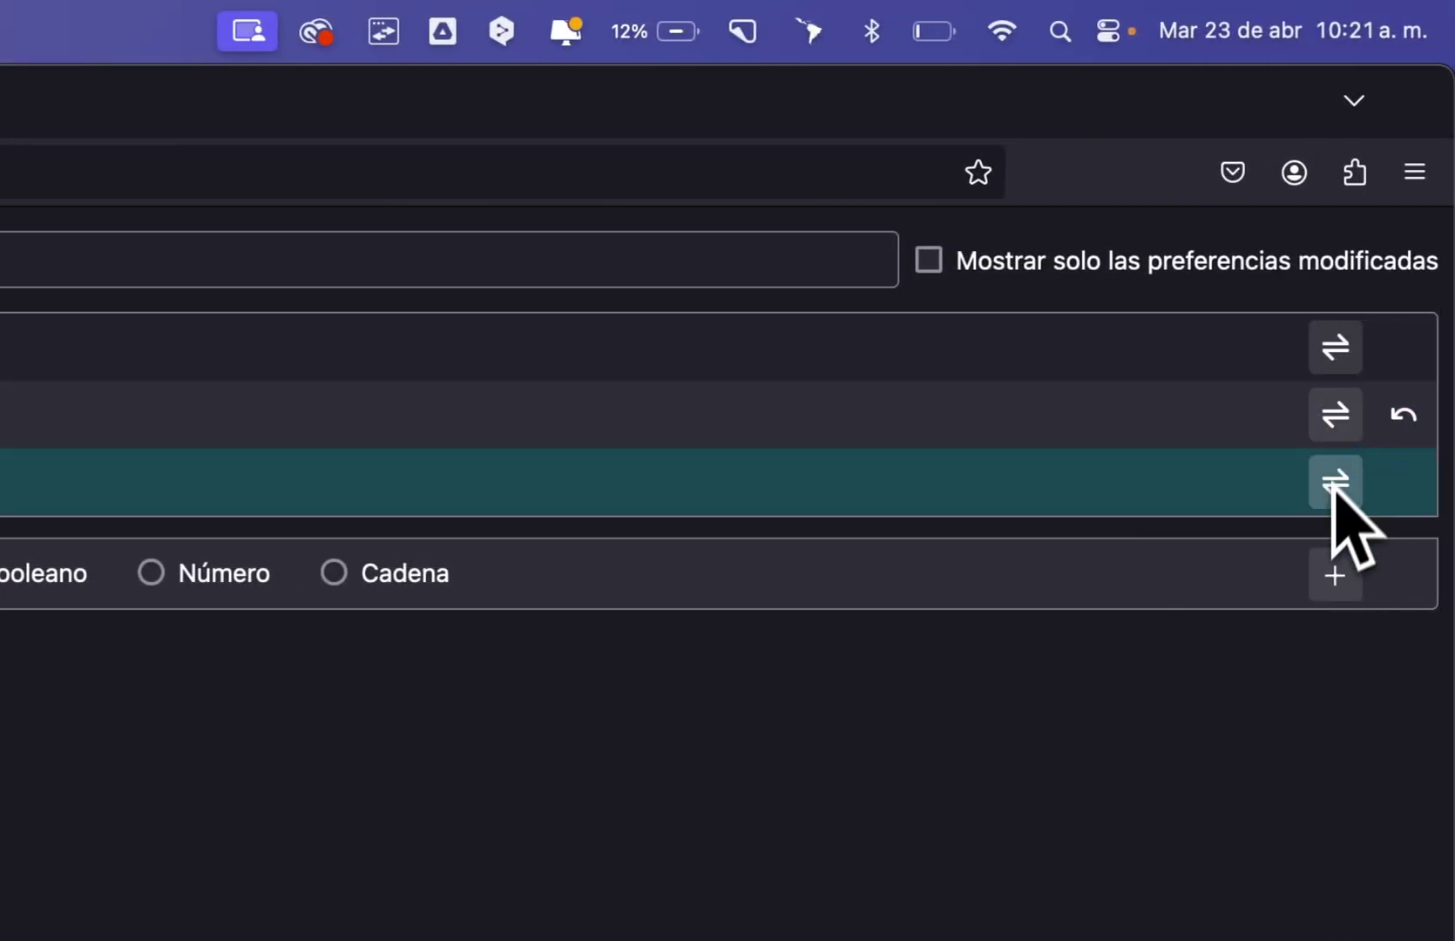
pyautogui.click(1335, 481)
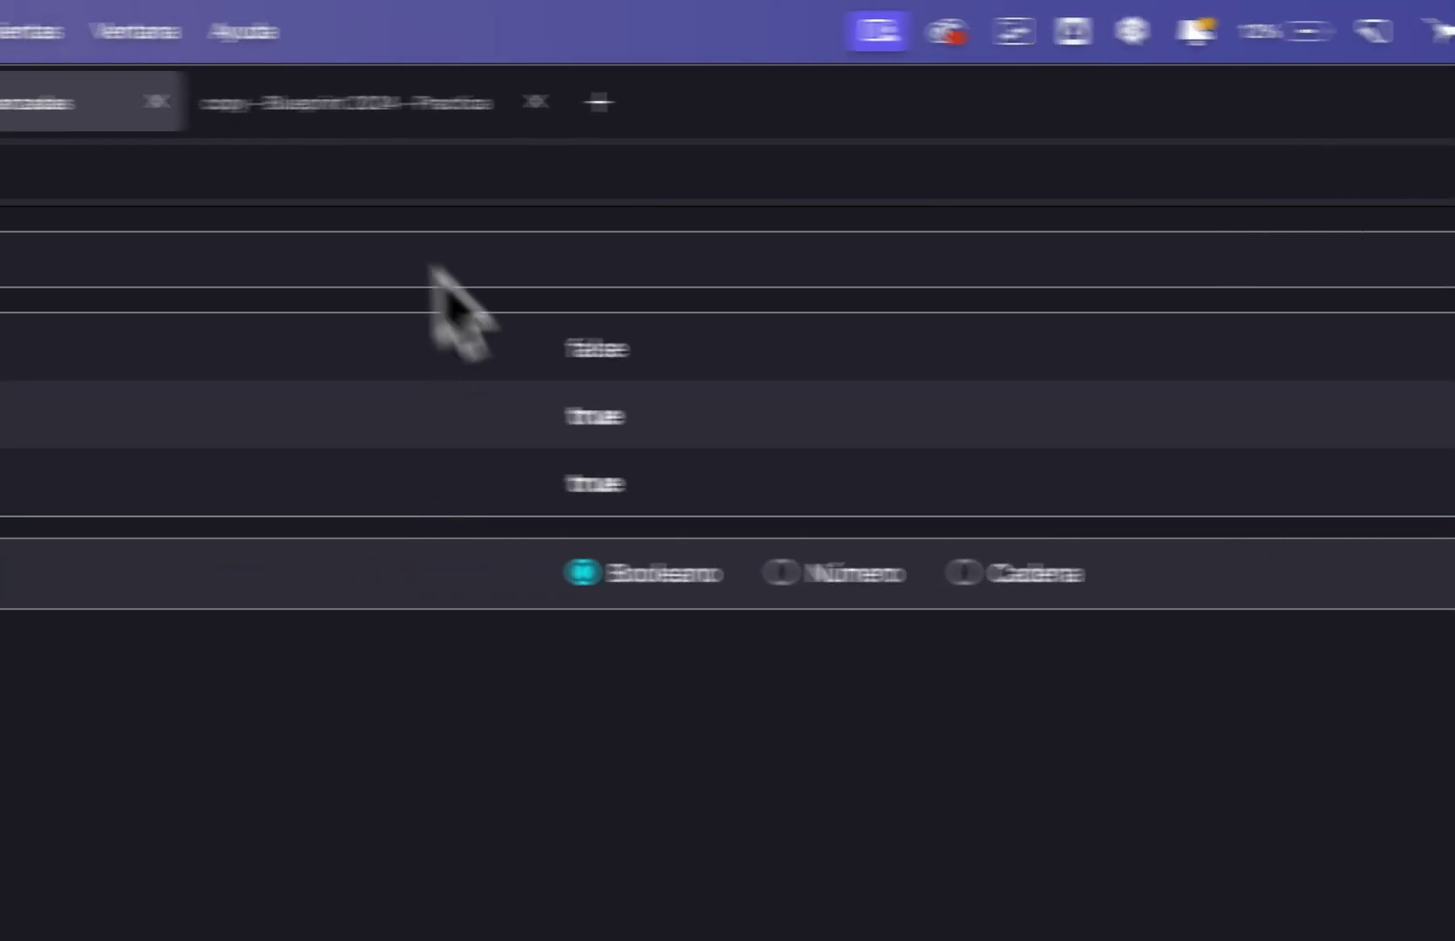
pyautogui.click(571, 124)
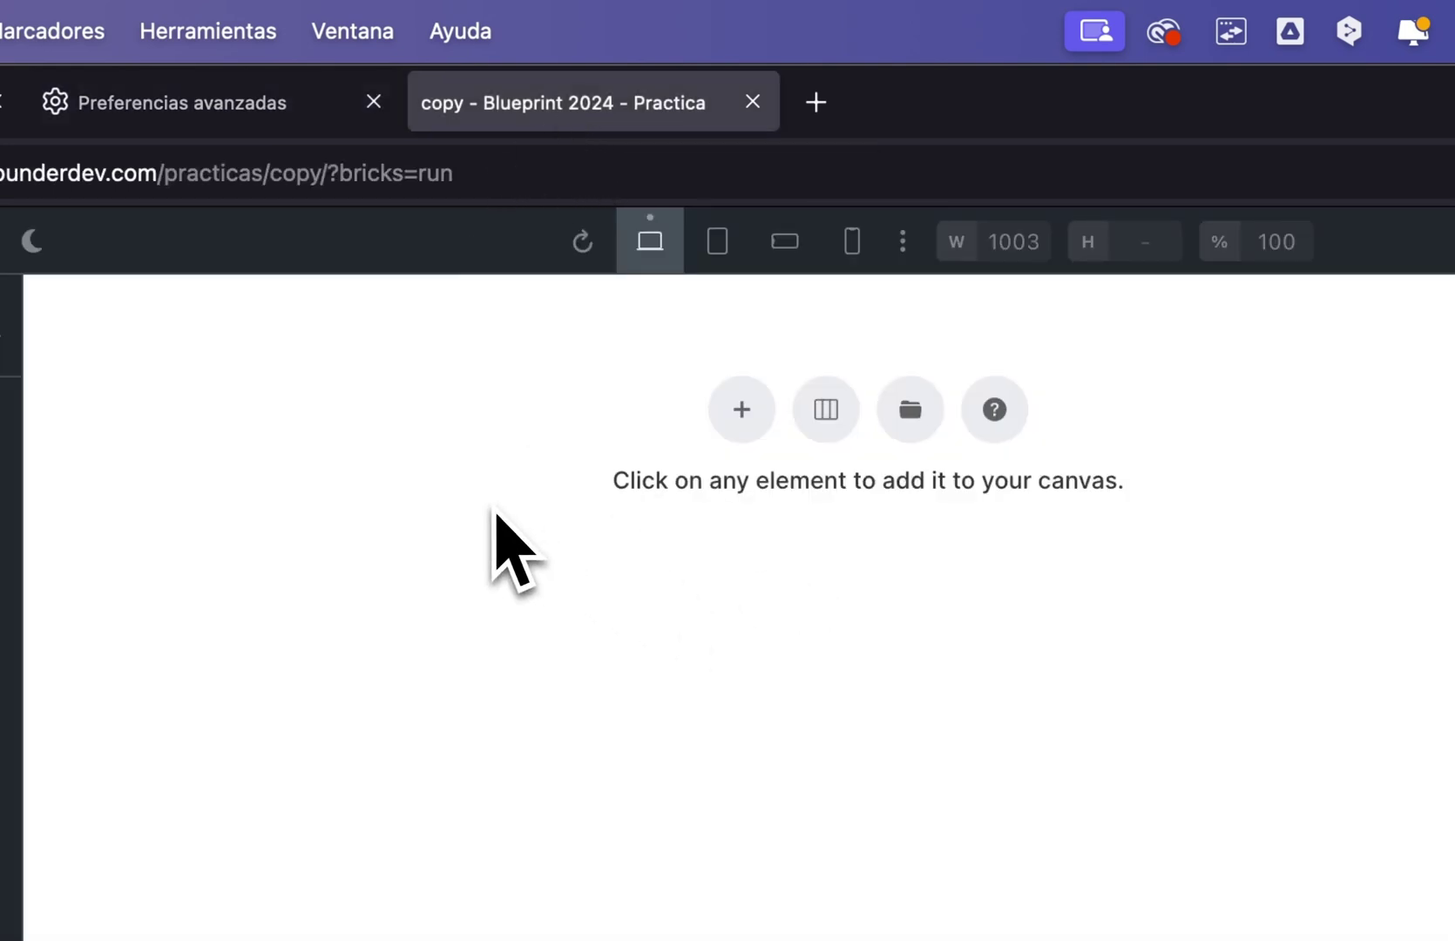
# - Reload the builder and delete every element from the page
pyautogui.press('super+v')
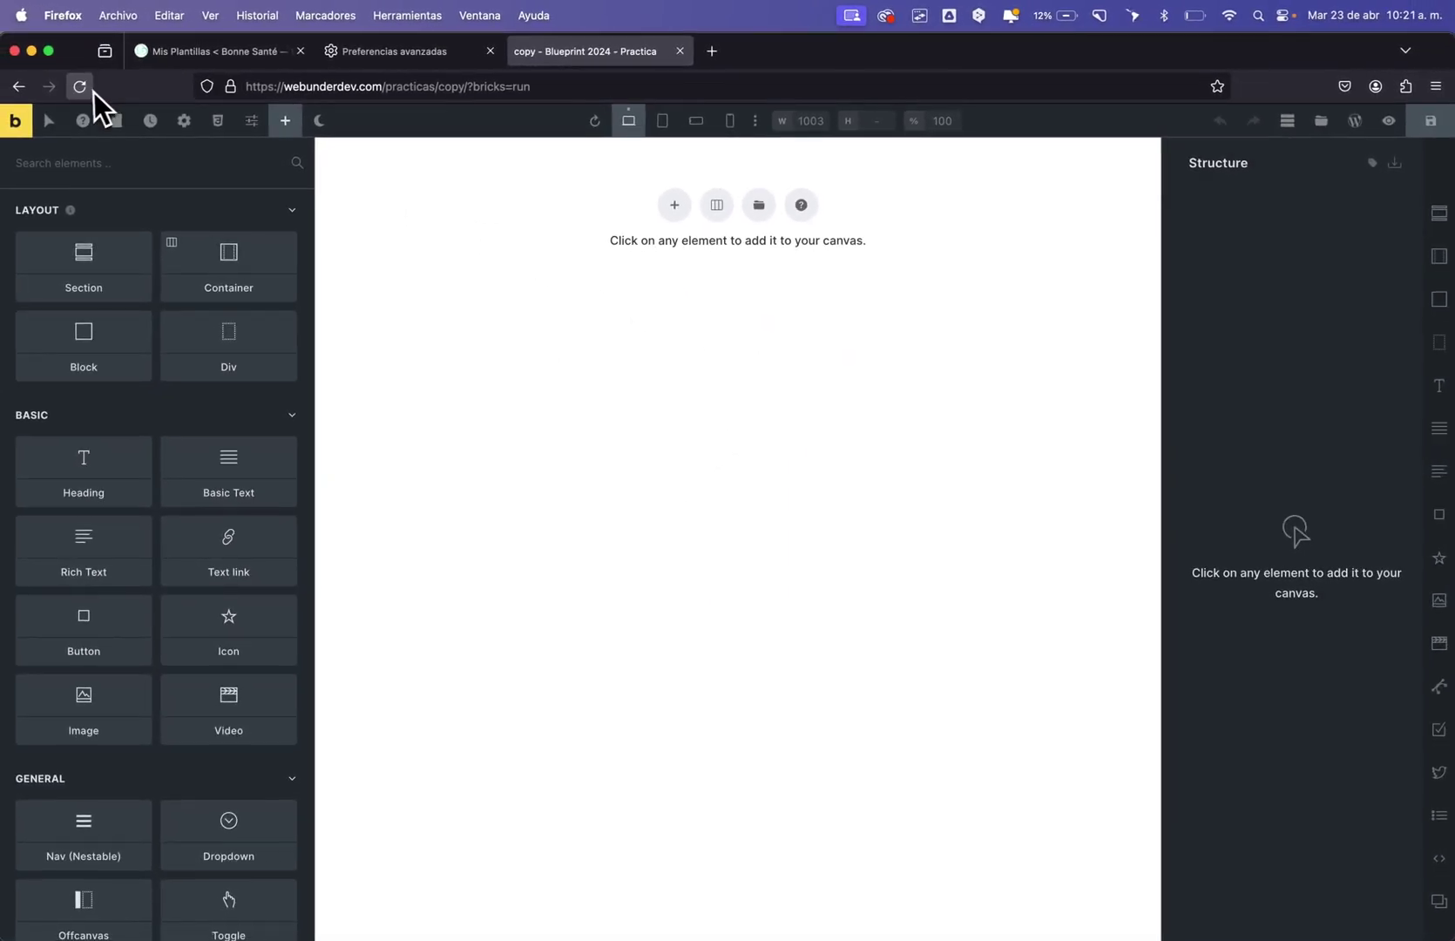
pyautogui.click(91, 91)
pyautogui.click(784, 558)
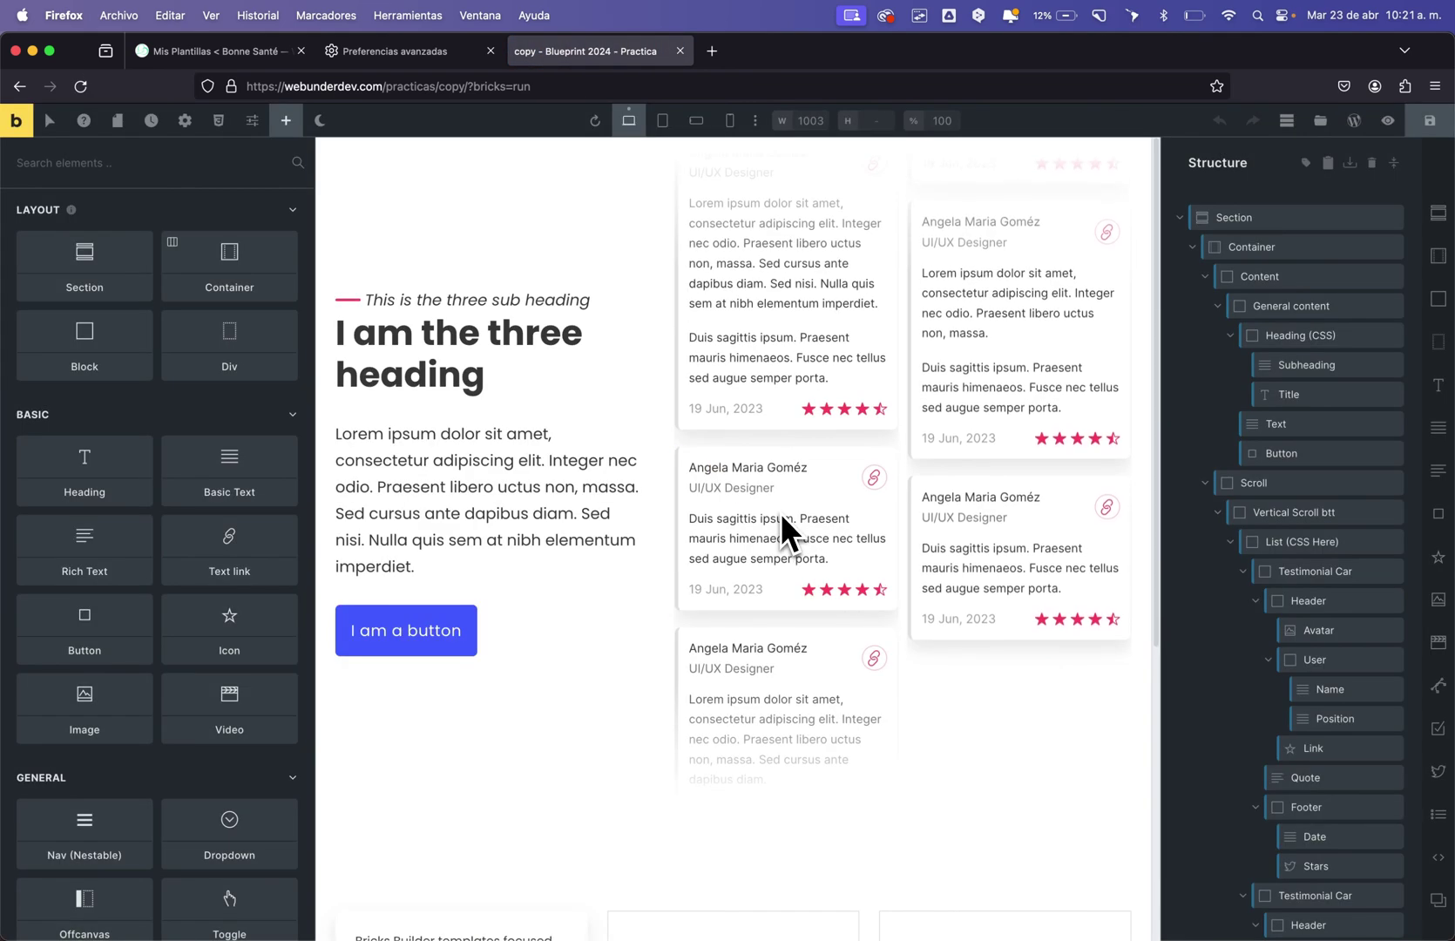
pyautogui.click(1372, 165)
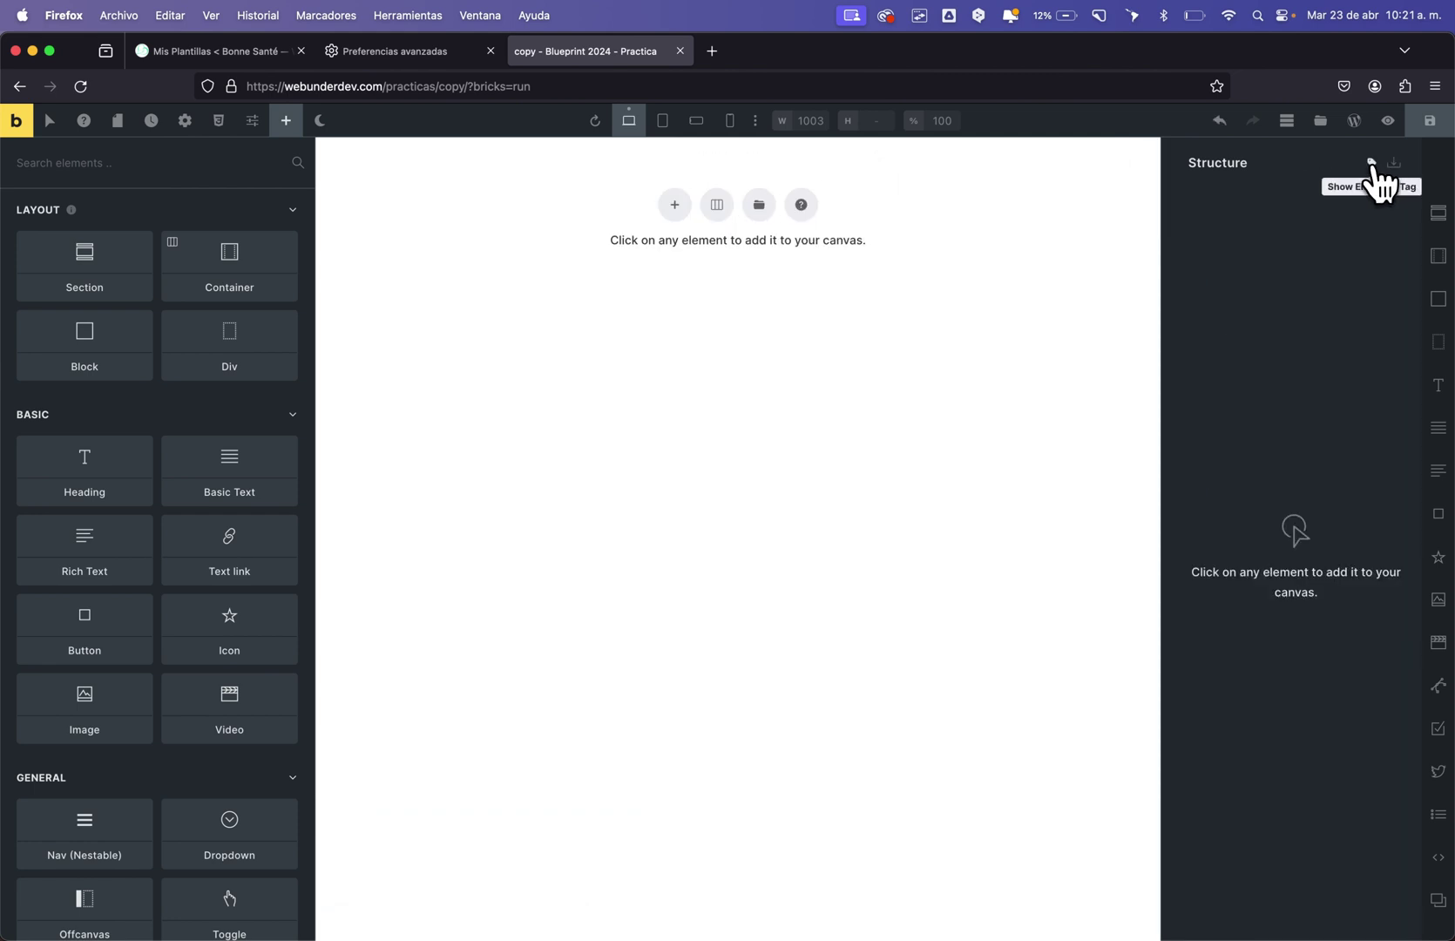
# - Paste Card 04 onto the empty canvas and collapse its element tree
pyautogui.press('super+v')
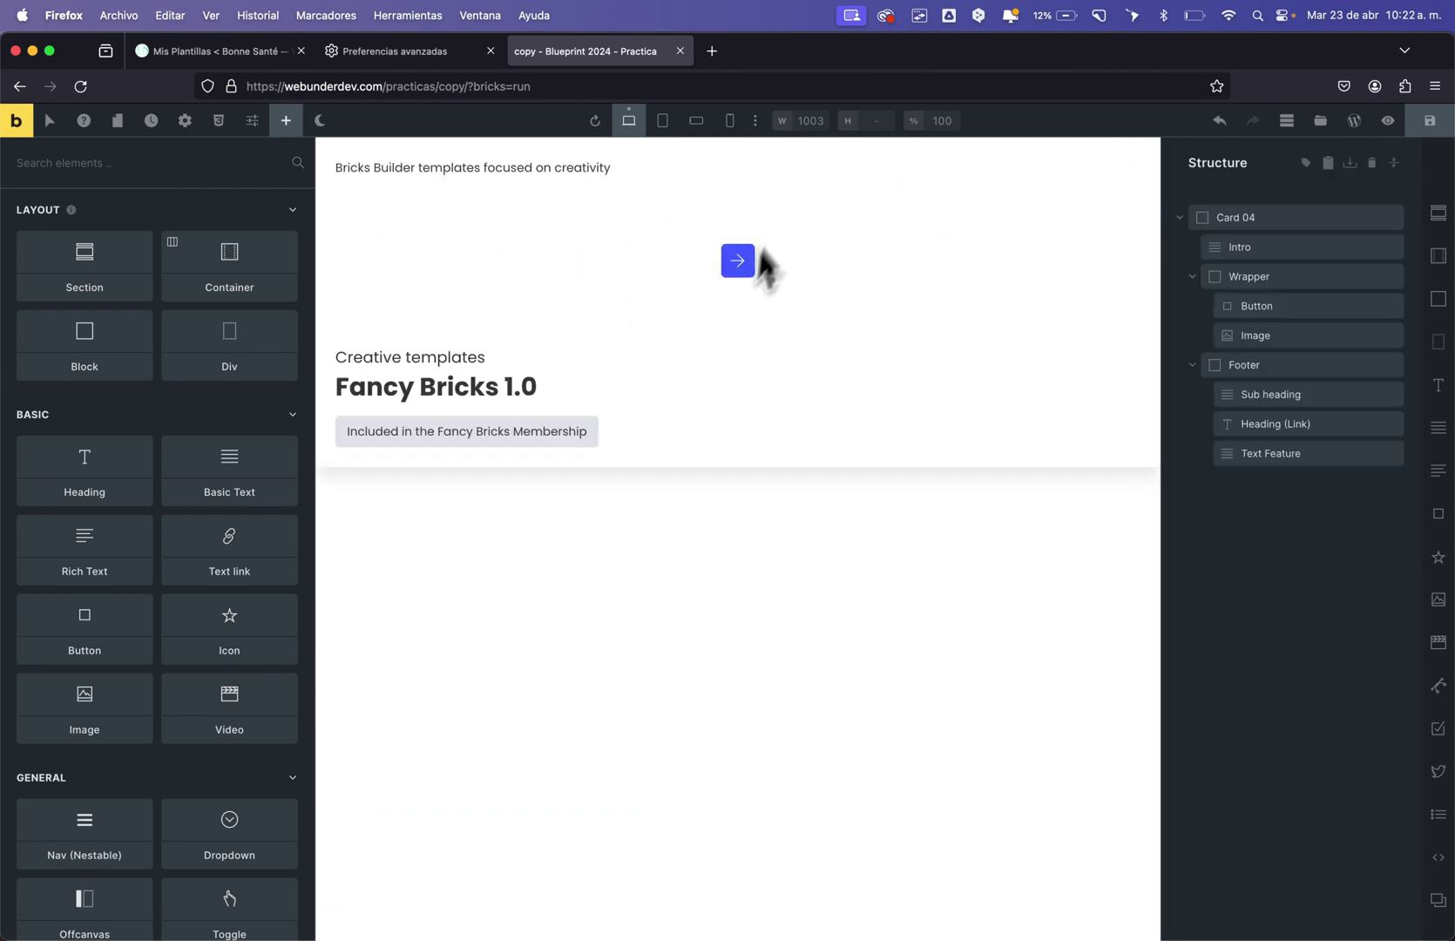
pyautogui.click(1181, 219)
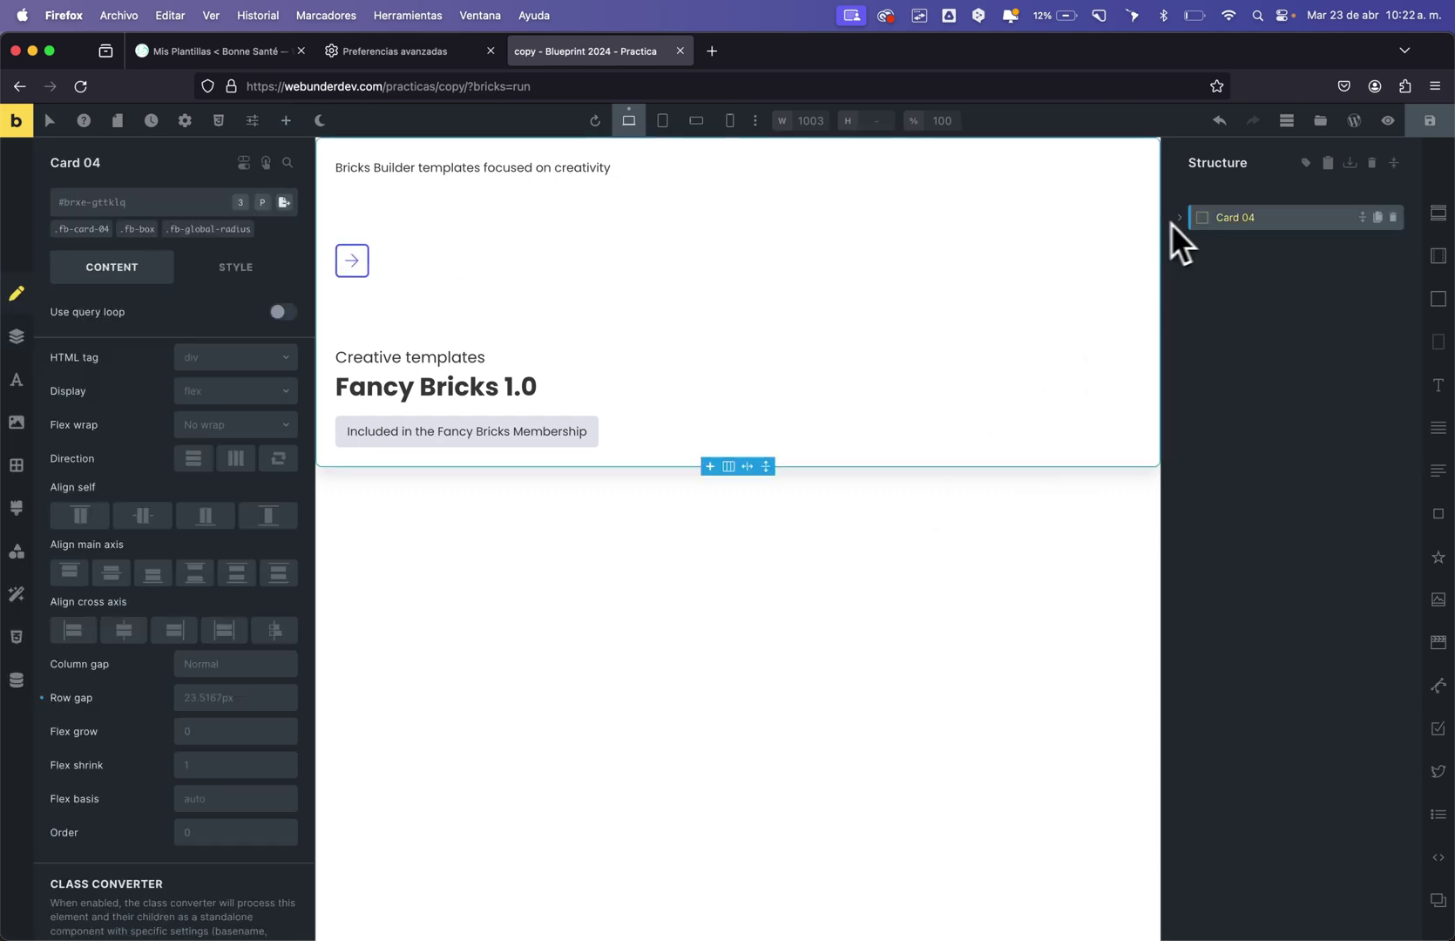
pyautogui.click(1195, 357)
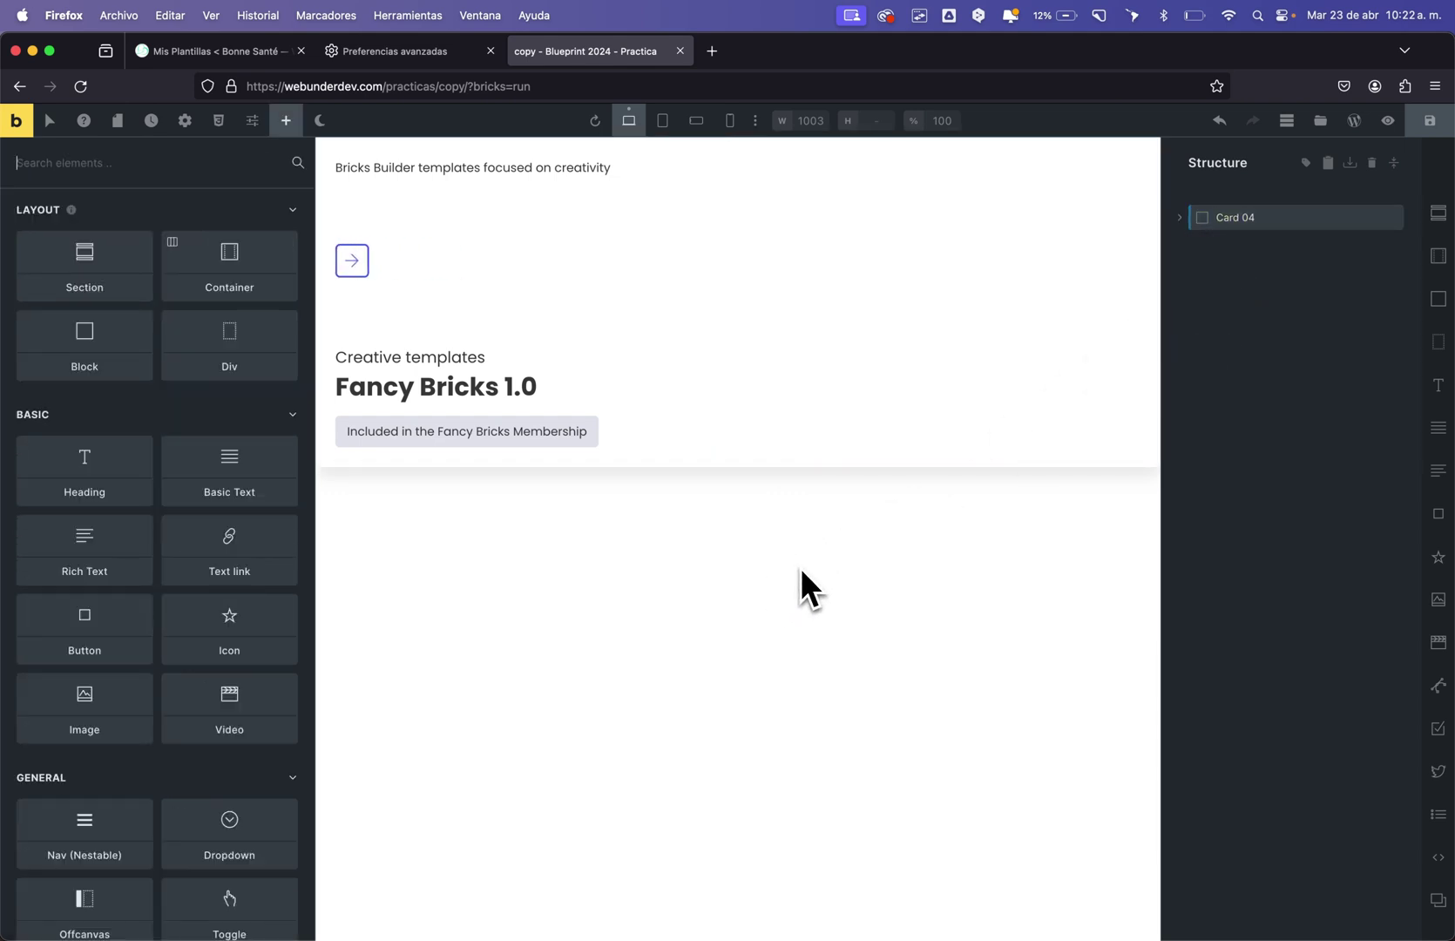